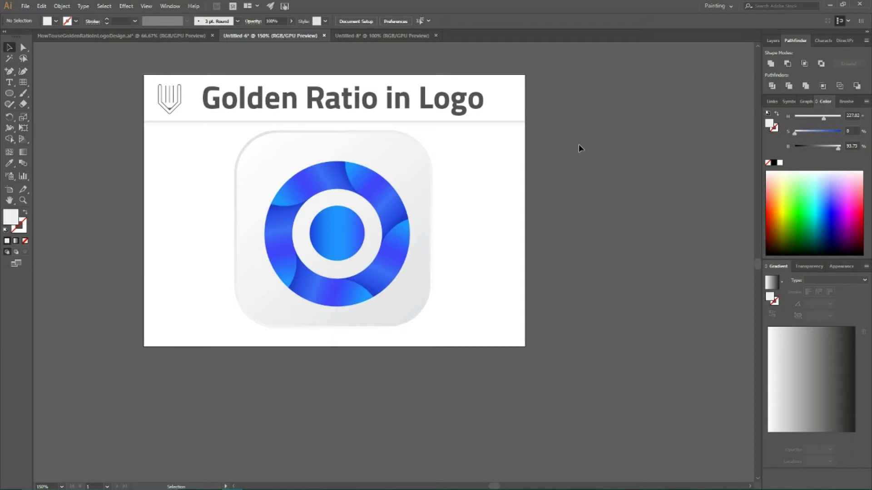
Step: Create a new 1920 × 1080 px document
left_click(26, 7)
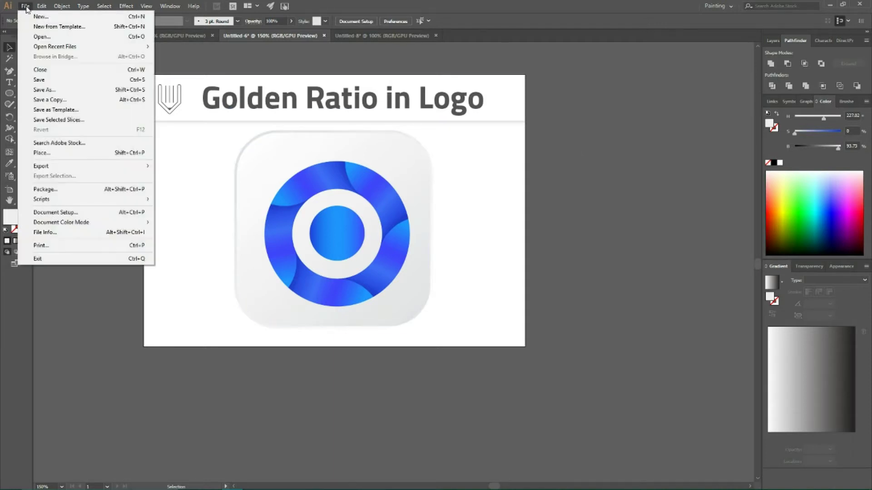
left_click(37, 17)
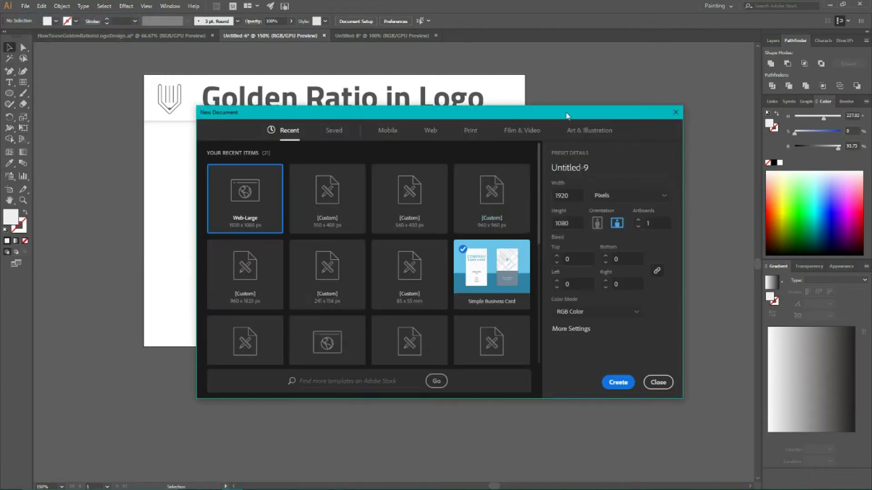
left_click(576, 195)
key("Tab")
left_click(619, 382)
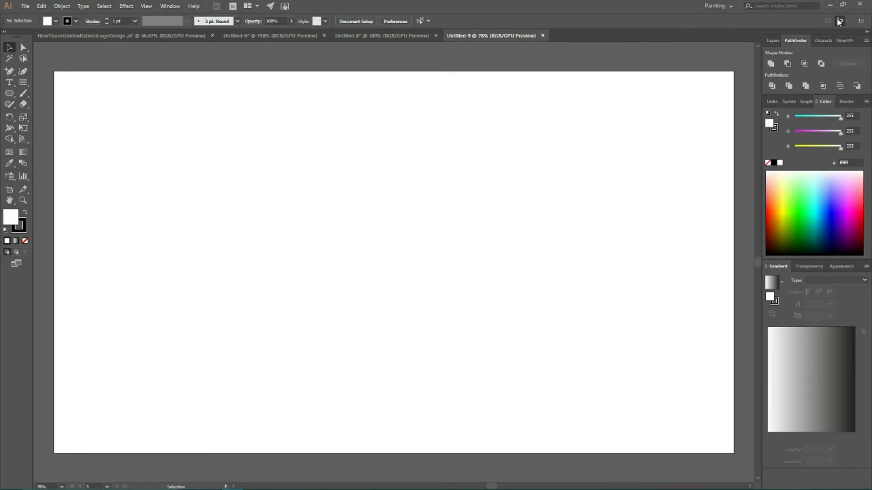
Step: Set the Layers panel row size to a custom 70 px
left_click(772, 41)
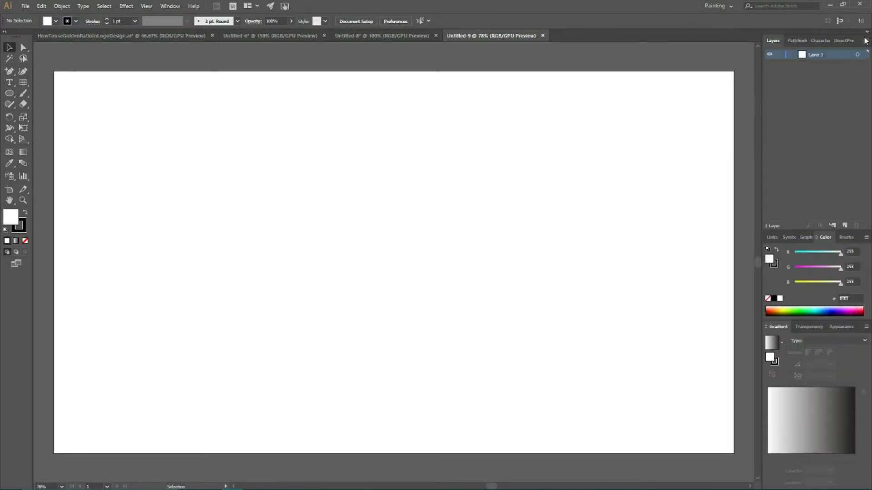
left_click(866, 41)
left_click(787, 268)
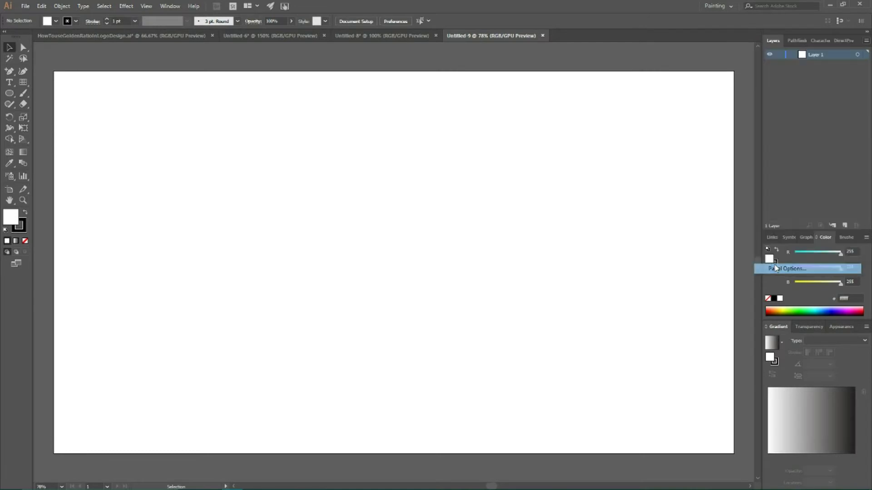
left_click(383, 227)
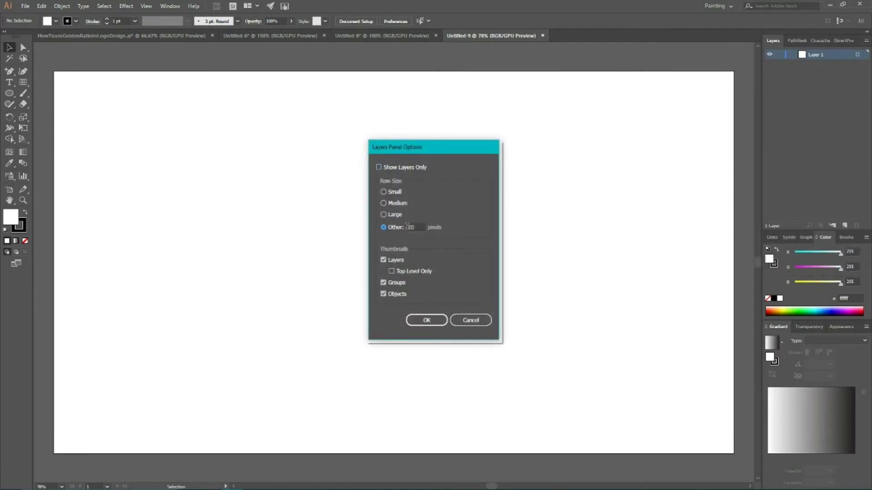
type("70")
left_click(416, 319)
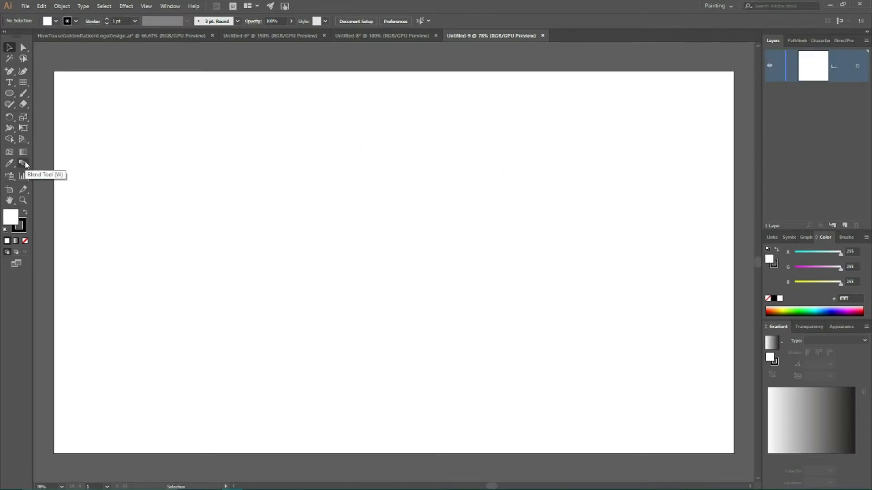
Step: Start an 800 × 800 px rectangular grid with 1 horizontal and 1 vertical divider
left_click(24, 83)
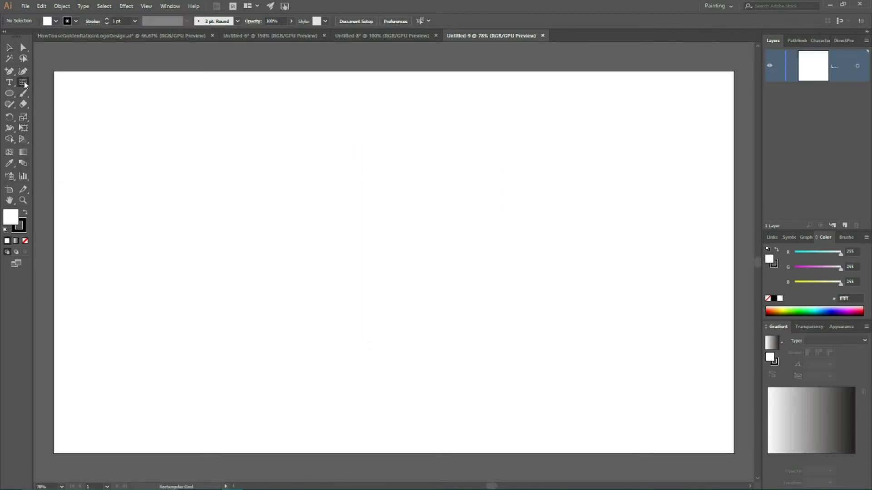
left_click_drag(24, 83, 78, 115)
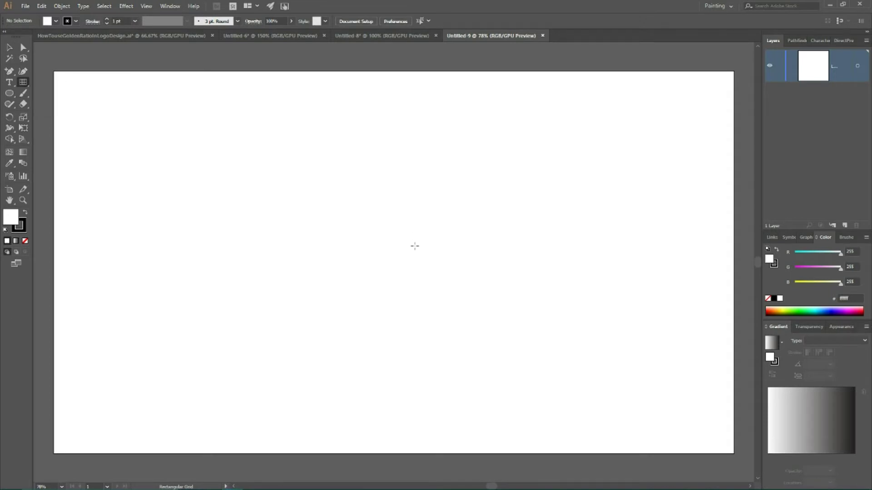
left_click(349, 238)
left_click_drag(253, 91, 300, 86)
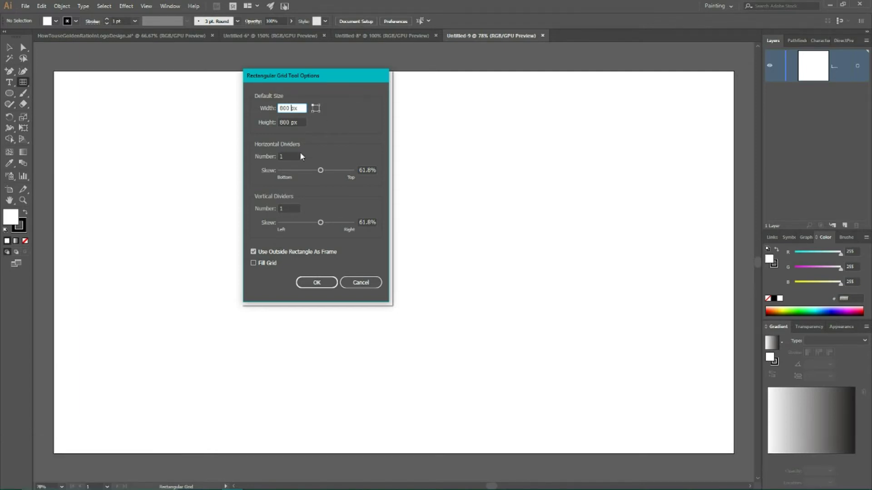
left_click(289, 156)
left_click(289, 209)
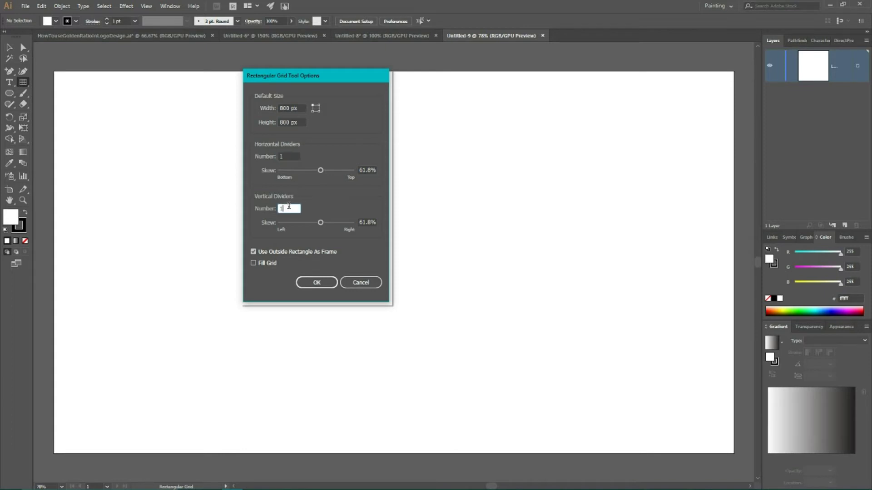
Step: Set both divider skews to 61.8% (100/1.618) and create the grid
left_click(361, 171)
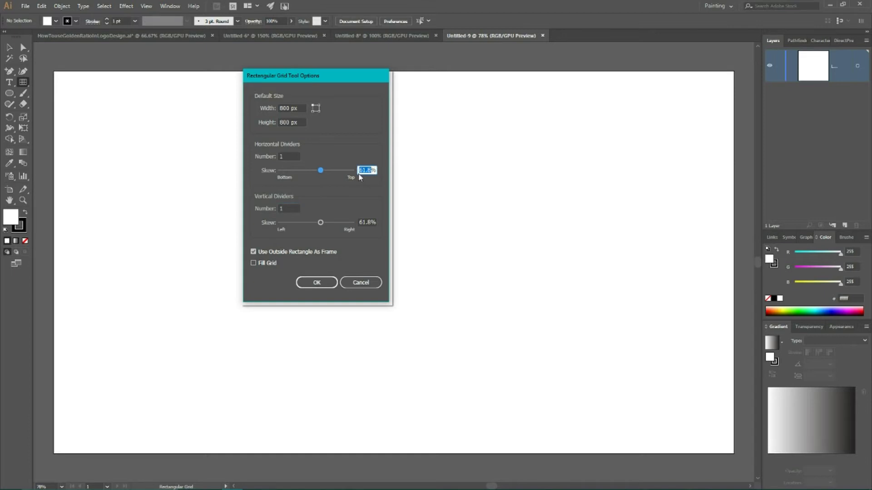
type("100")
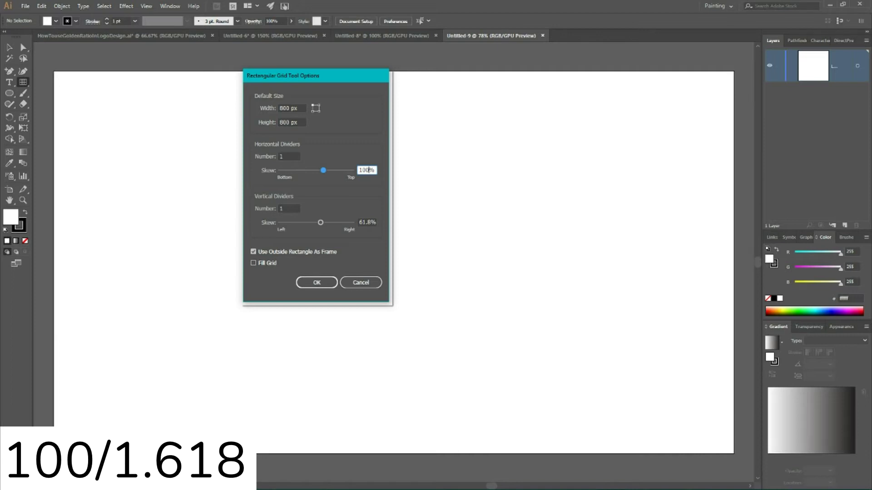
type("/")
type("1")
type(".6")
type("1")
type("8")
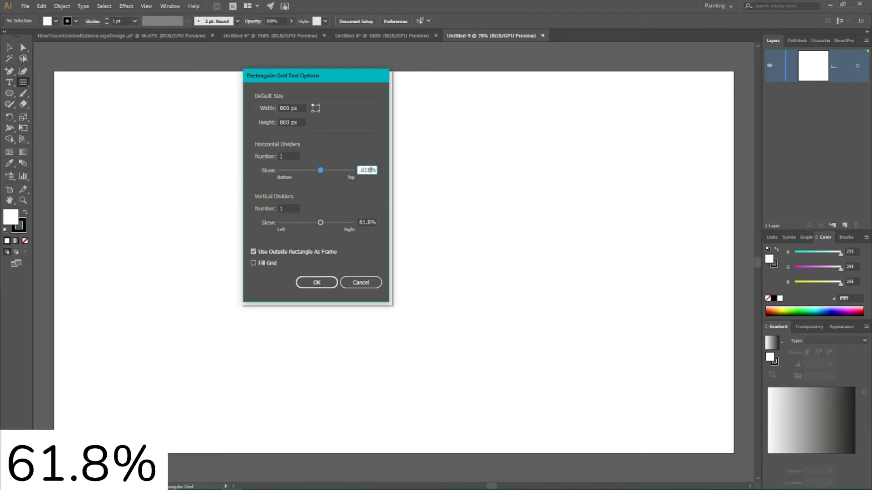
key("Tab")
left_click(359, 173)
left_click(369, 223)
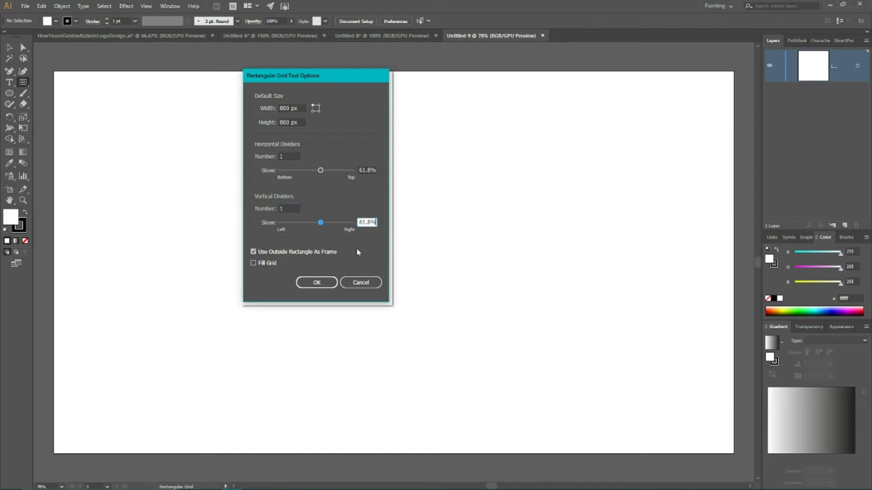
left_click(316, 282)
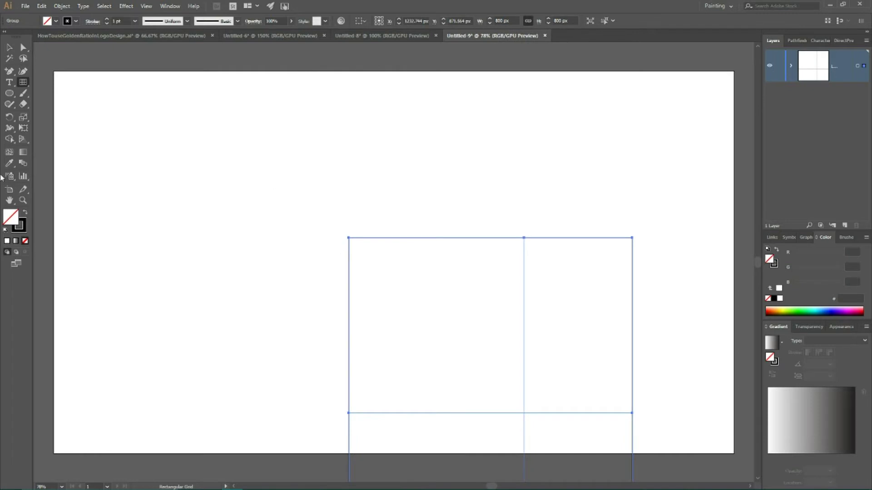
Step: Move the grid up-left and draw a circle filling its large upper-left square
left_click(9, 48)
left_click_drag(381, 237, 224, 99)
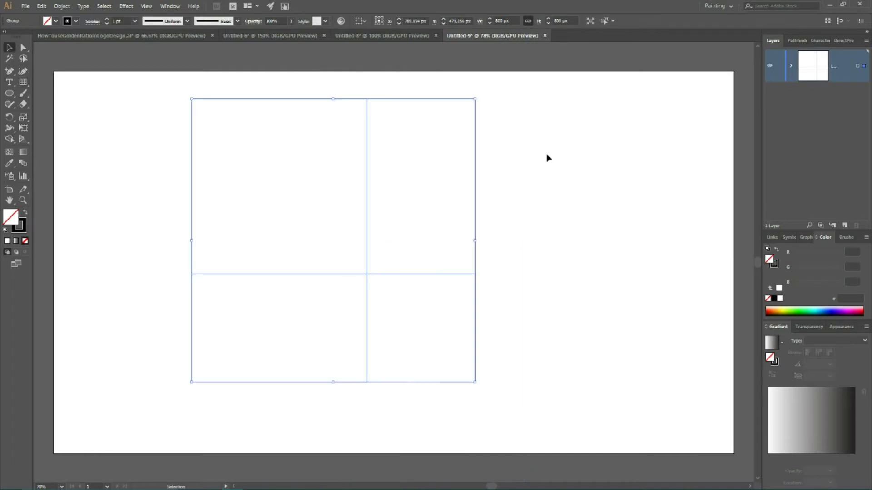
left_click(547, 156)
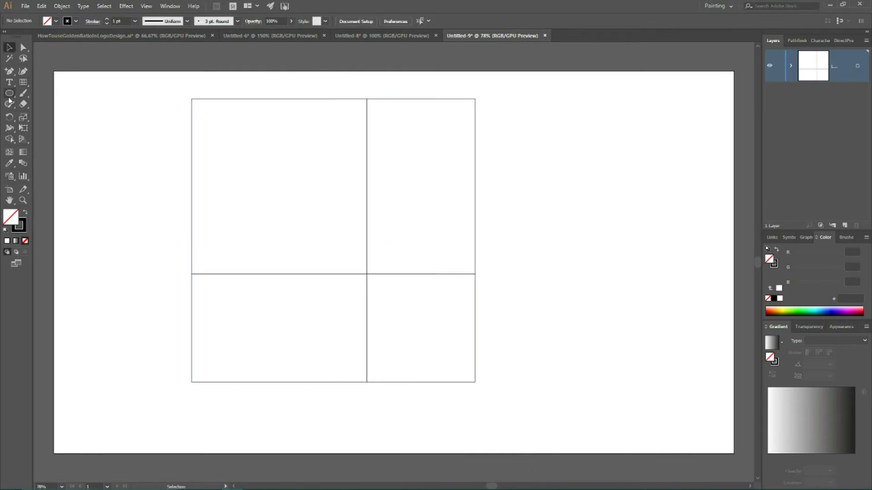
left_click_drag(9, 93, 43, 120)
left_click_drag(278, 180, 300, 262)
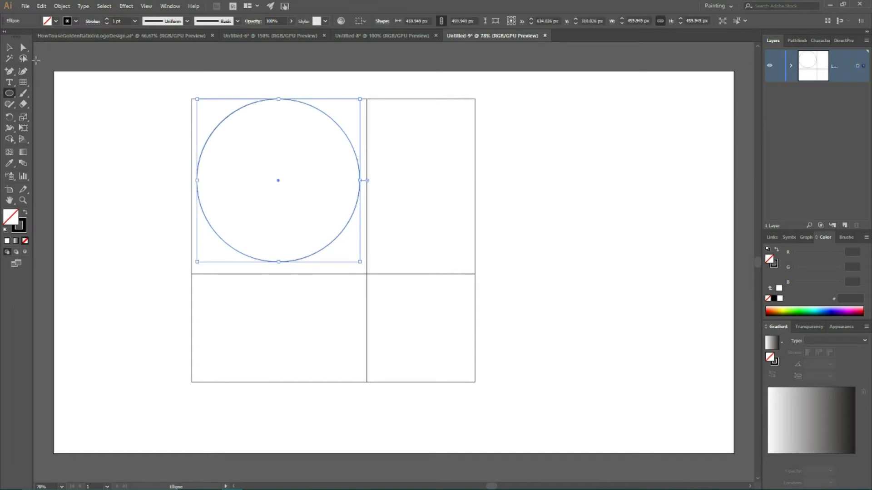
key("v")
left_click_drag(360, 263, 367, 269)
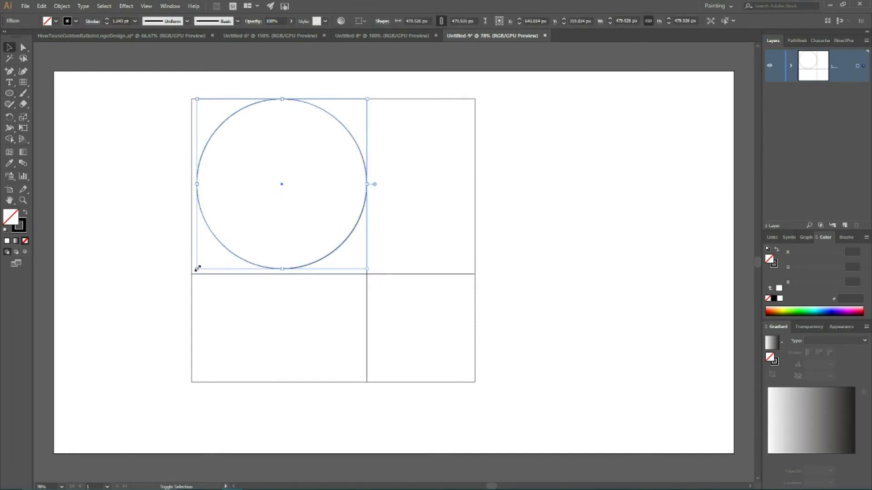
left_click_drag(198, 269, 189, 274)
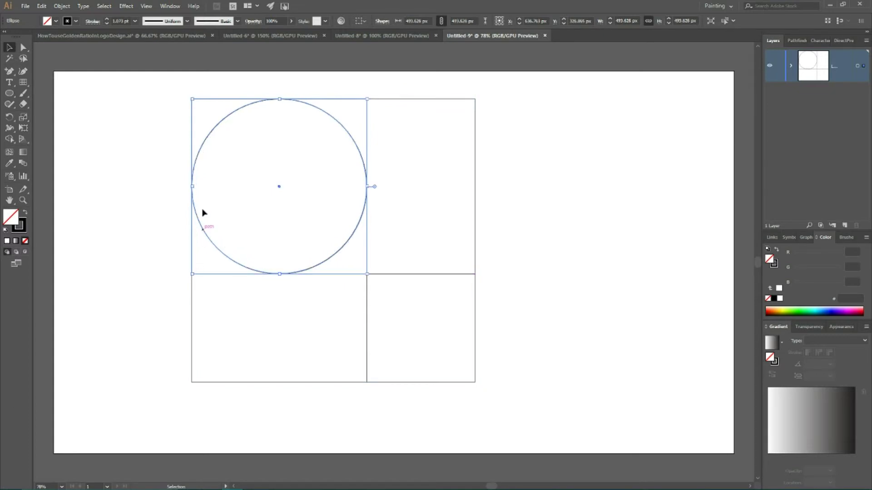
left_click(155, 128)
Step: Alt-drag a copy of the circle into the lower-right square and shrink it to fit
left_click(219, 124)
left_click_drag(348, 244, 493, 384)
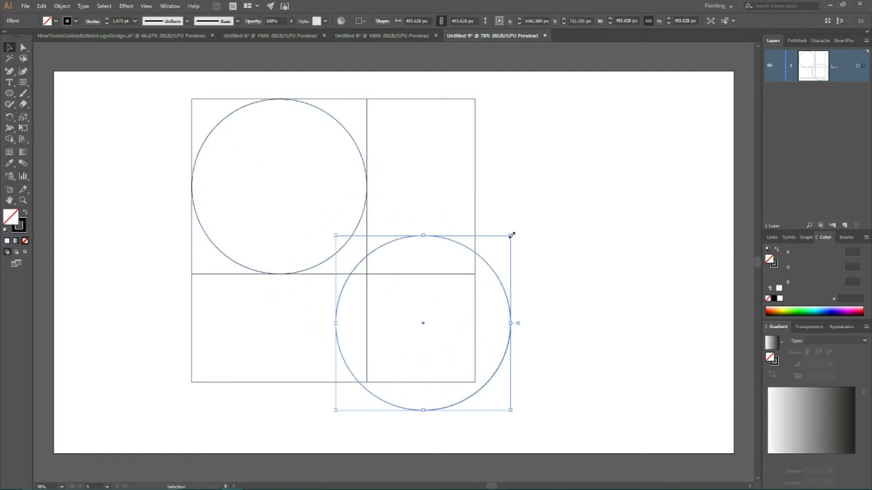
left_click_drag(511, 234, 450, 286)
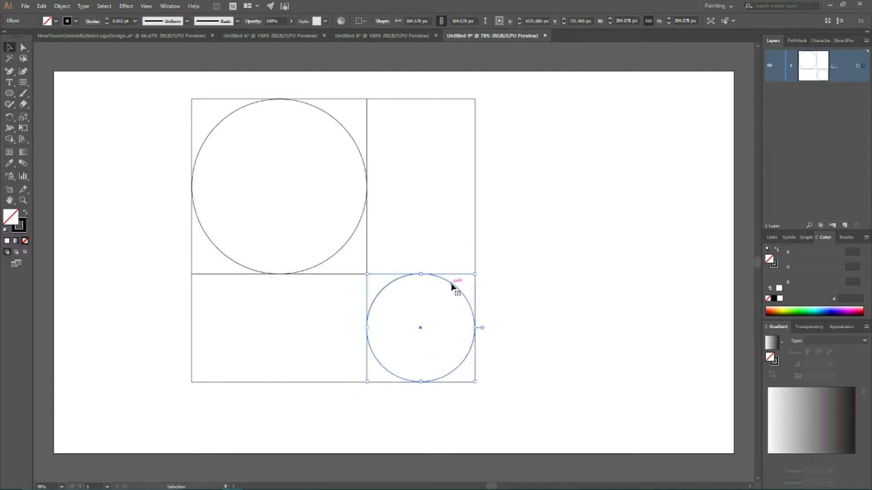
left_click(534, 279)
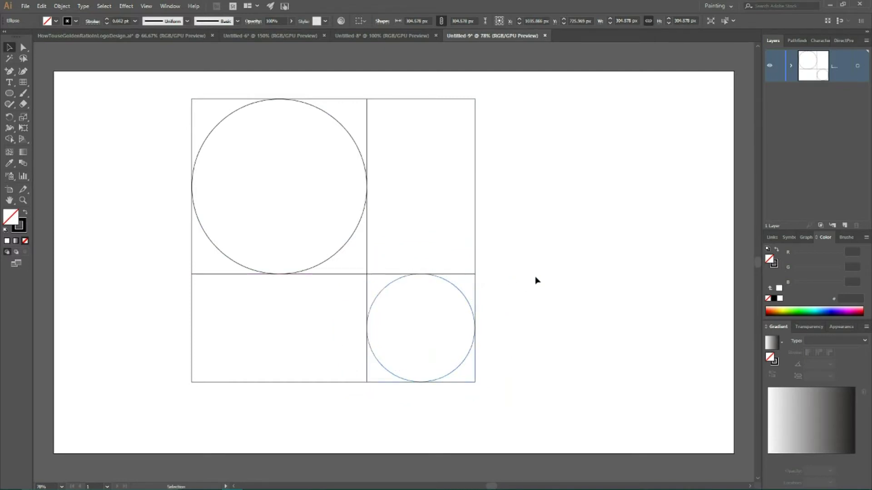
left_click(468, 303)
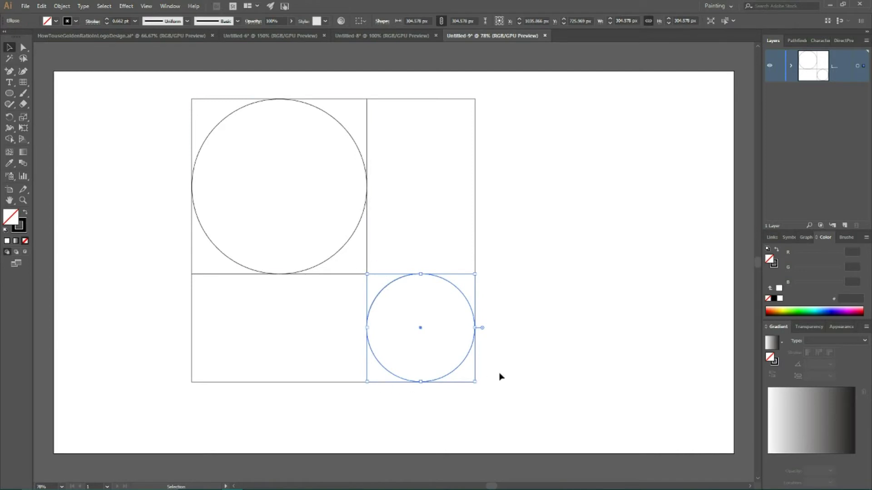
left_click(556, 247)
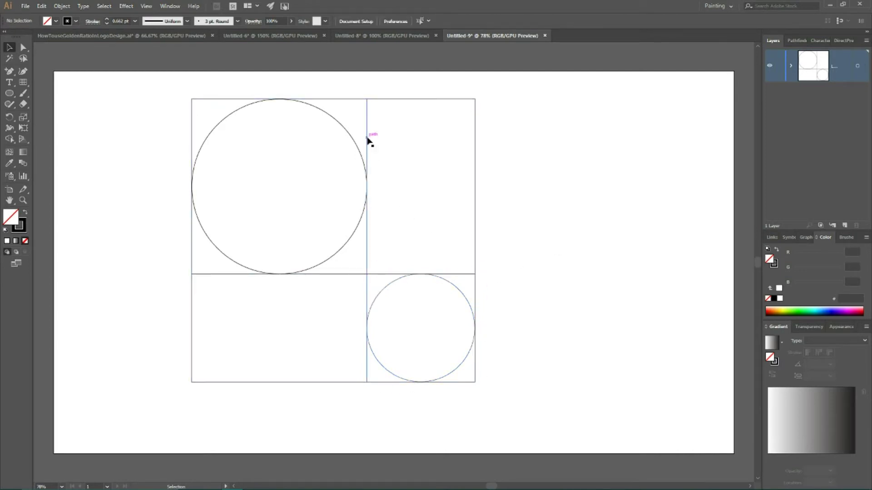
Step: Copy the grid, scale it to fill the lower-right square, and give it a 1 pt stroke
left_click_drag(369, 141, 660, 141)
left_click_drag(486, 96, 402, 298)
left_click_drag(470, 376, 475, 383)
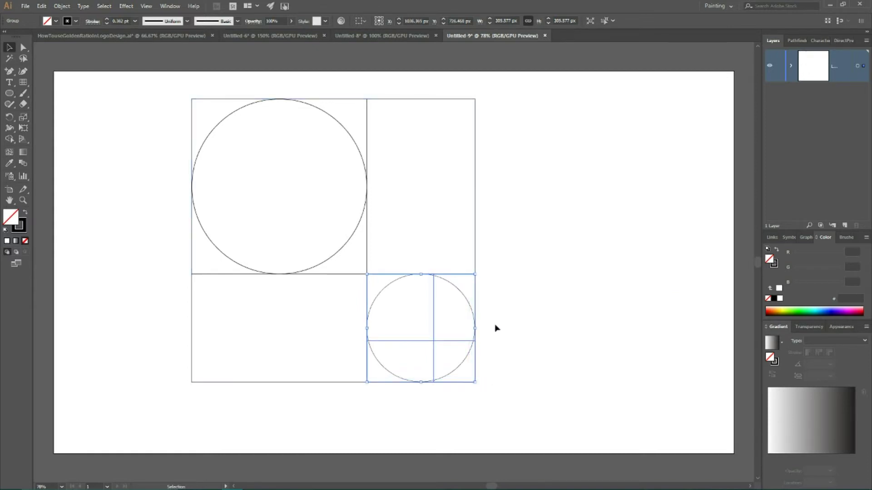
left_click(107, 20)
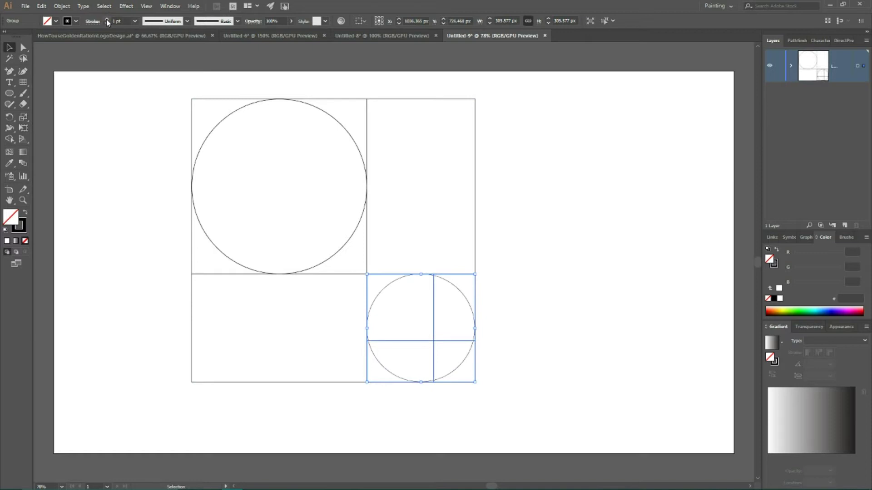
left_click(537, 246)
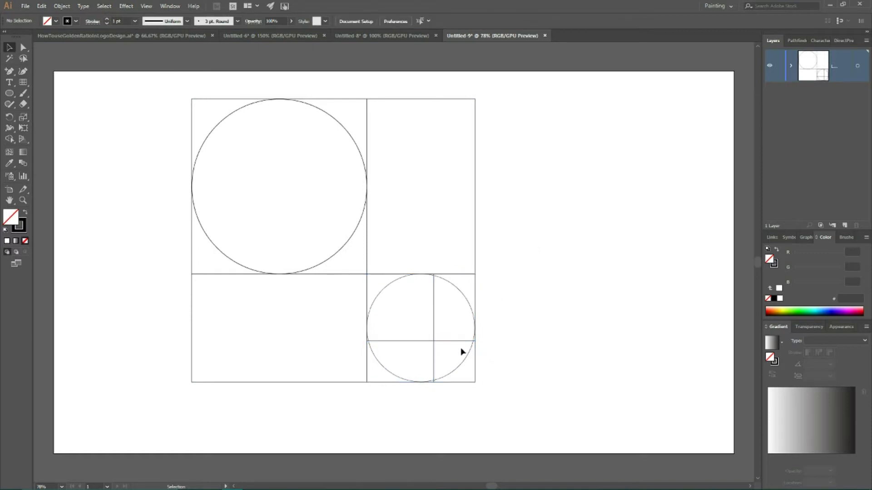
Step: Copy the small circle and resize it to fit the smaller square
left_click_drag(382, 291, 513, 260)
left_click_drag(615, 246, 434, 276)
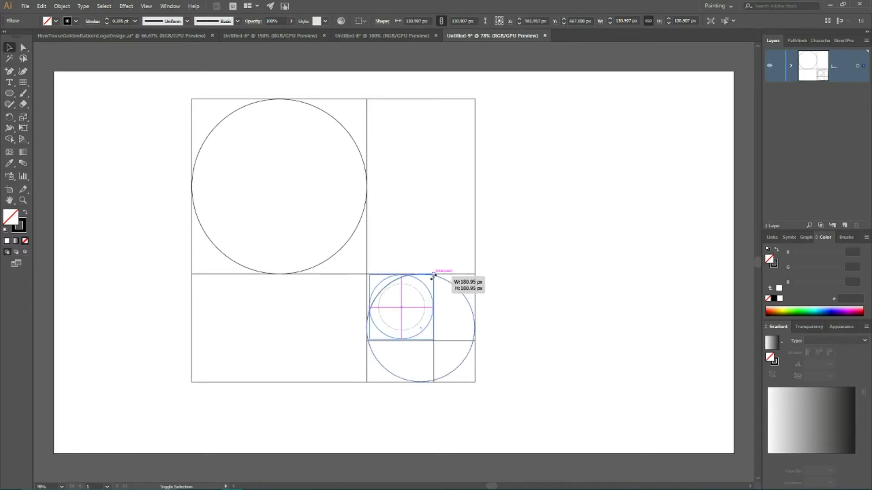
left_click_drag(434, 275, 434, 274)
left_click_drag(369, 338, 377, 333)
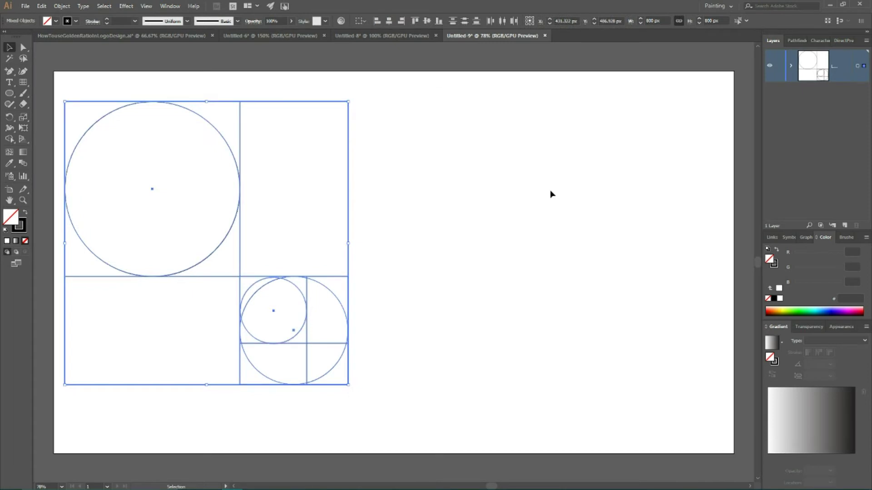
Step: Drag the small, medium and large circles out right of the grid, centred on each other
left_click(551, 195)
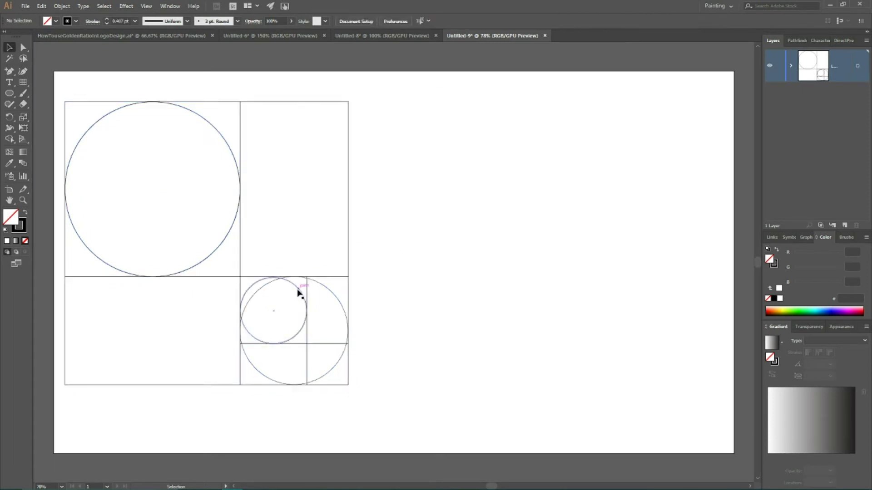
left_click_drag(271, 309, 569, 274)
left_click_drag(263, 289, 543, 236)
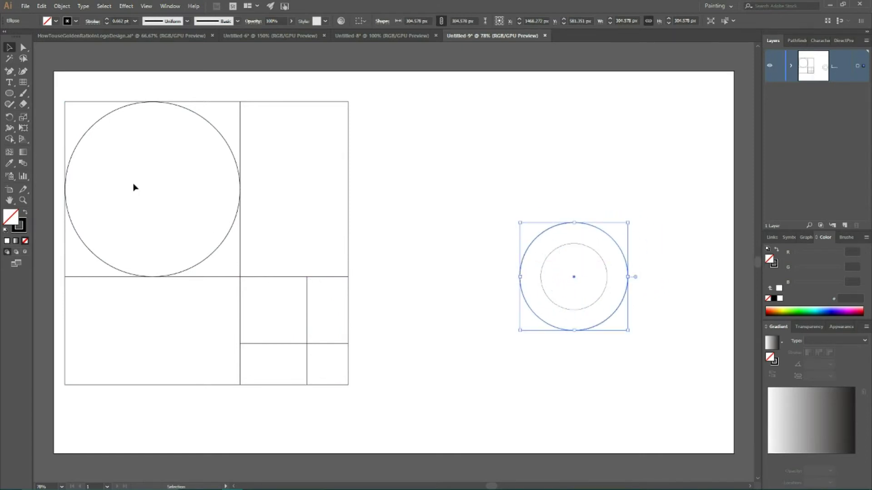
left_click_drag(211, 259, 632, 345)
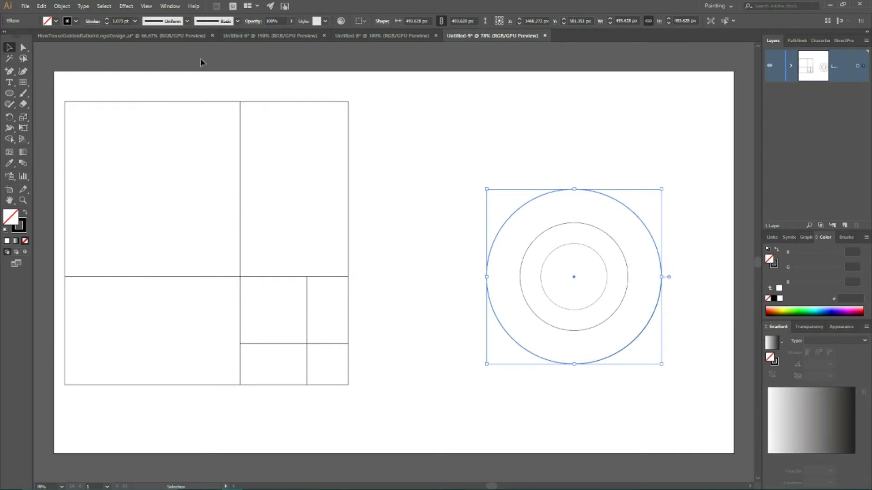
Step: Select all three concentric circles and give them a 1 pt stroke
left_click(126, 7)
left_click(127, 6)
left_click(146, 6)
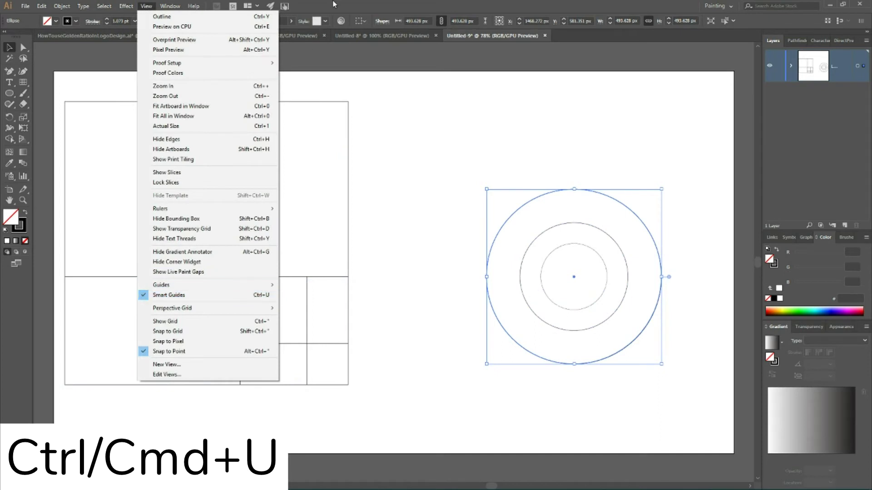
left_click(335, 4)
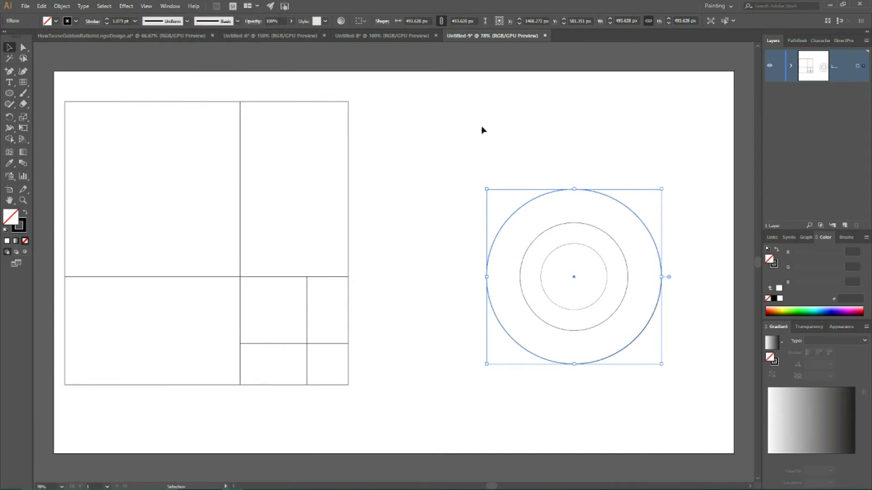
left_click_drag(481, 114, 668, 444)
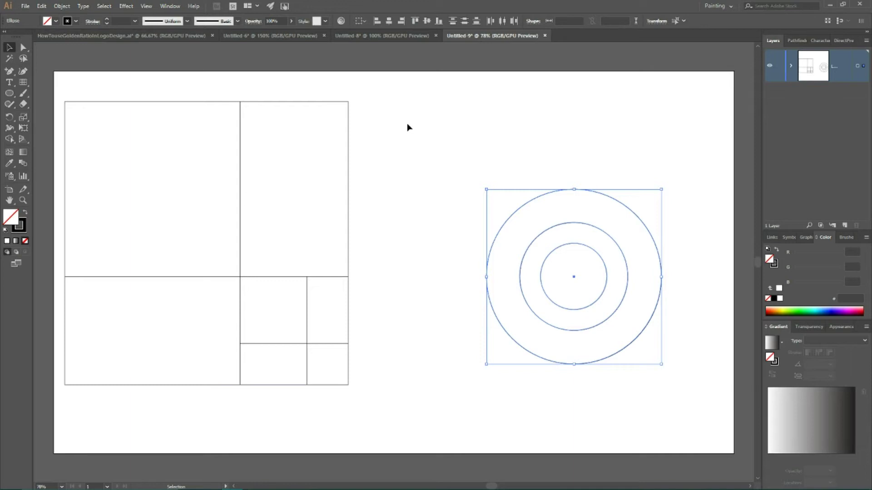
left_click(107, 20)
Step: Move the ring set up-left and drag a copy of the middle ring straight down below it
left_click_drag(565, 249, 487, 192)
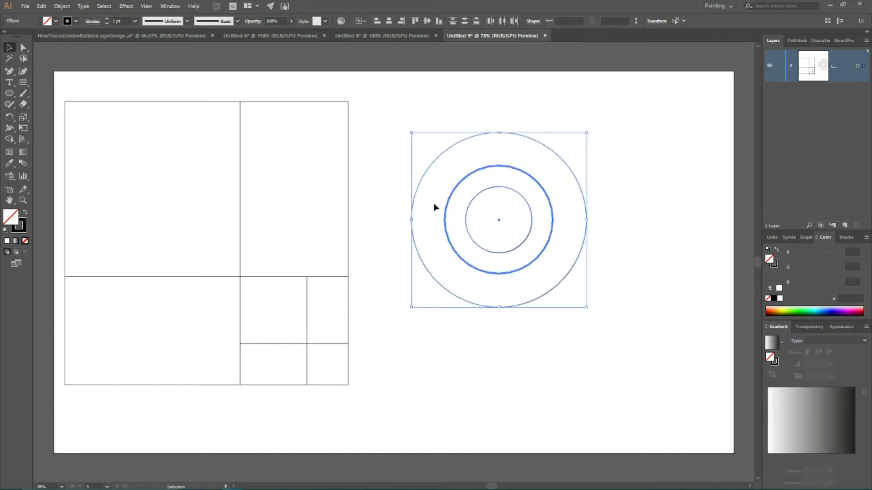
left_click(438, 211)
left_click(446, 220)
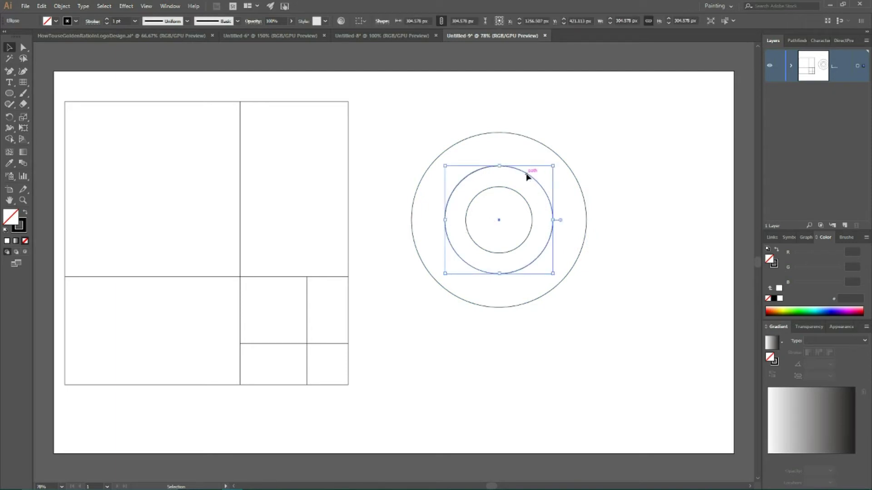
left_click_drag(526, 177, 529, 285)
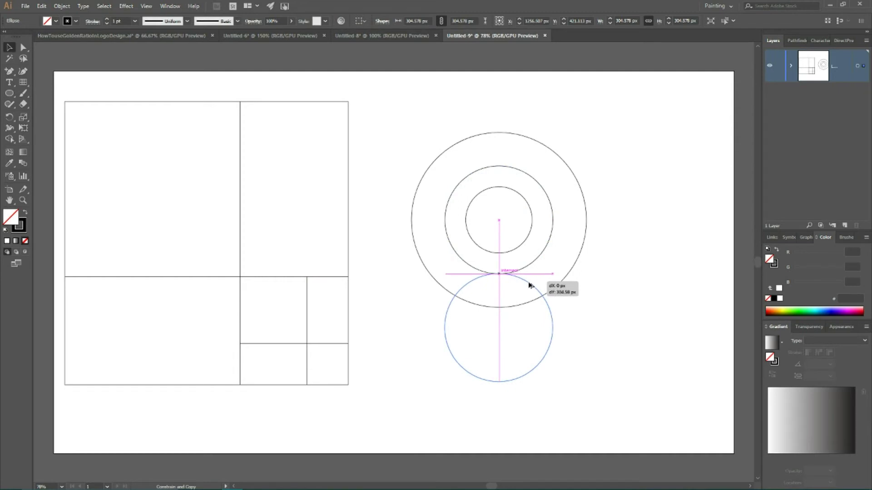
left_click_drag(529, 285, 529, 285)
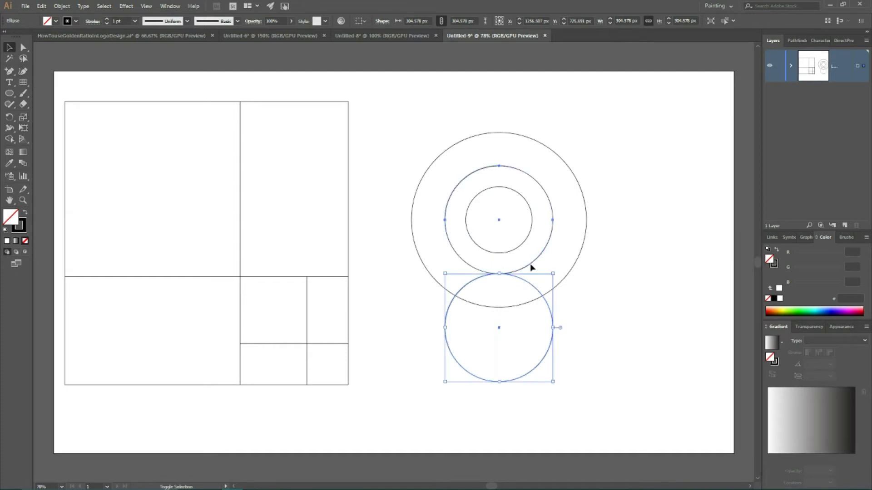
left_click(500, 270, "shift")
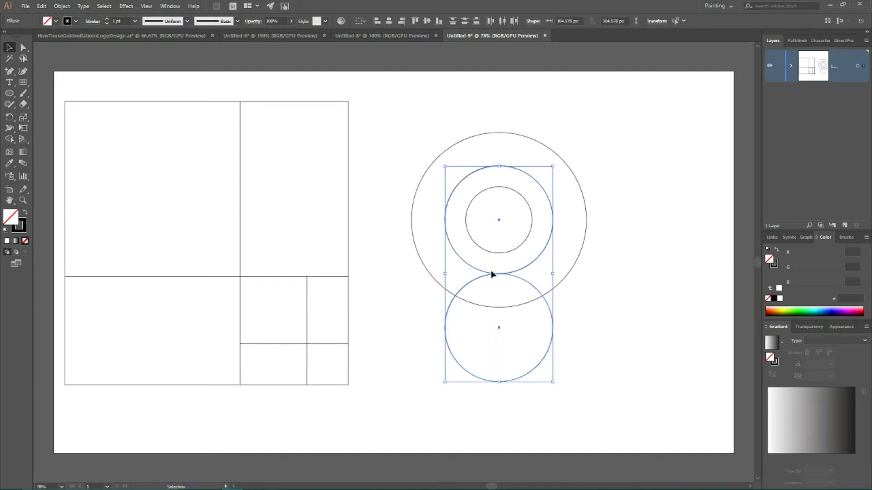
left_click(486, 177)
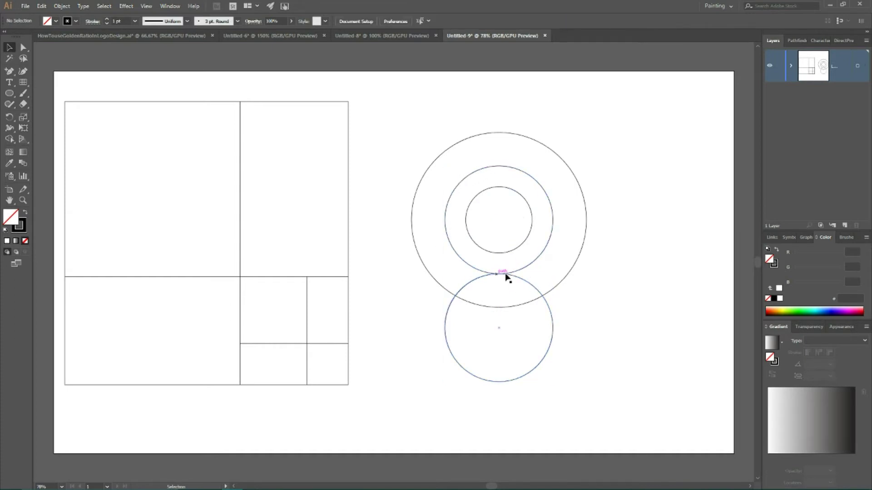
left_click(472, 286)
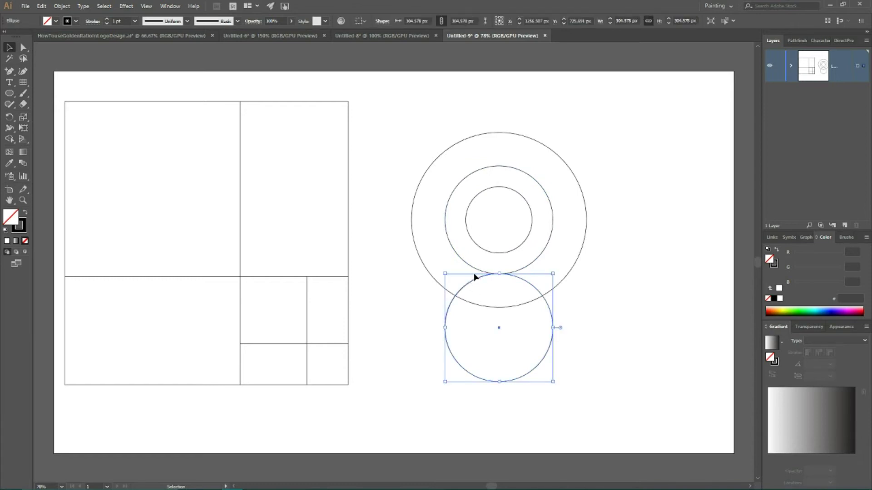
Step: Rotate-copy the lower circle 72° around the rings' center, repeating with Ctrl+D
left_click_drag(9, 118, 52, 122)
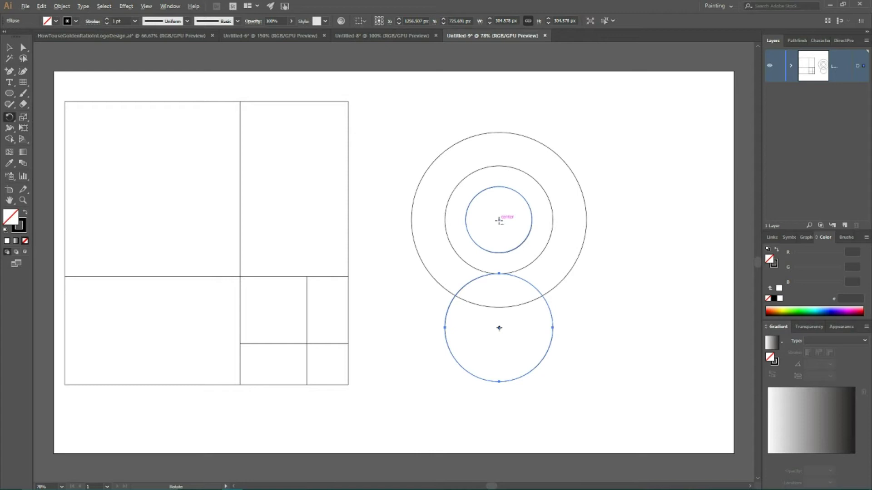
left_click(499, 220, "alt")
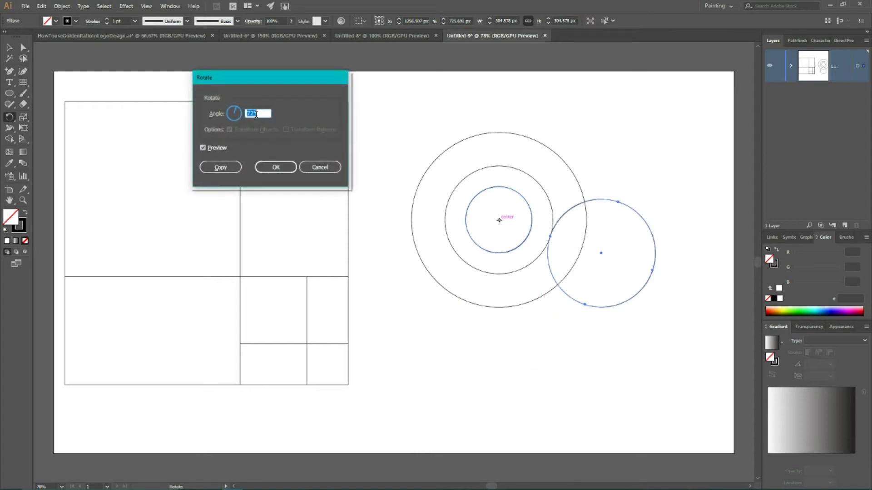
left_click(255, 112)
left_click(221, 167)
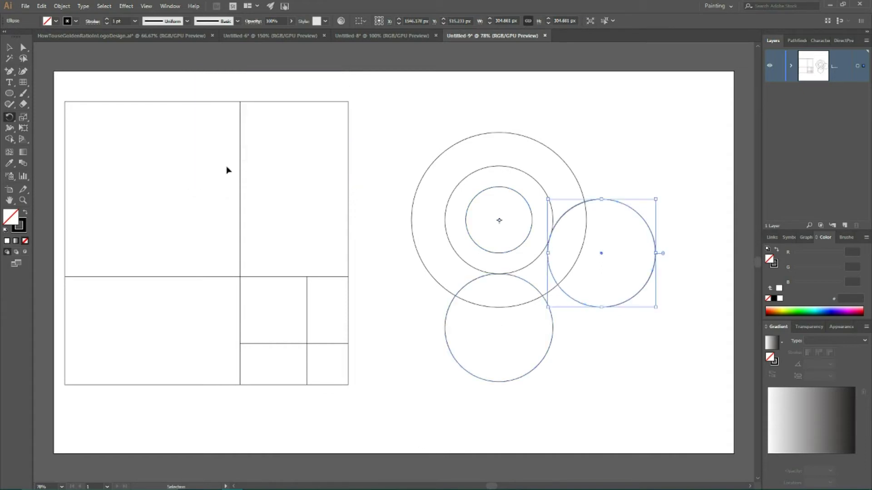
key("ctrl+d")
key("ctrl+d")
key("ctrl+d")
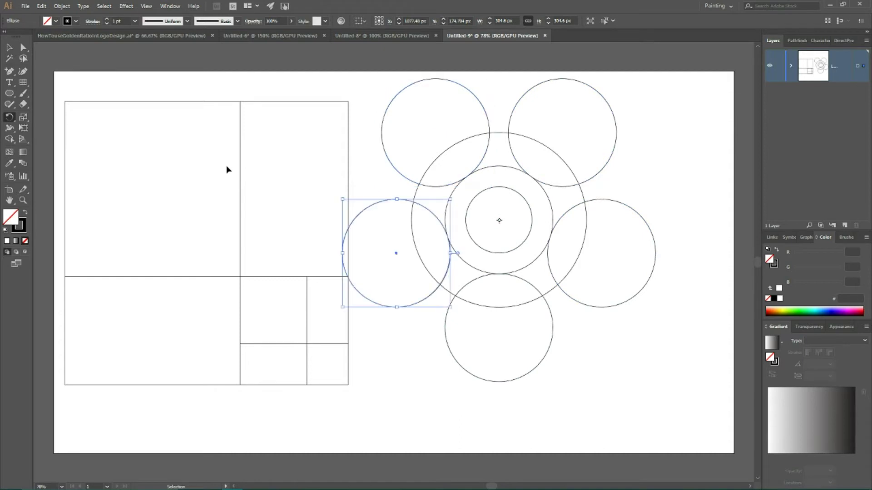
left_click(9, 47)
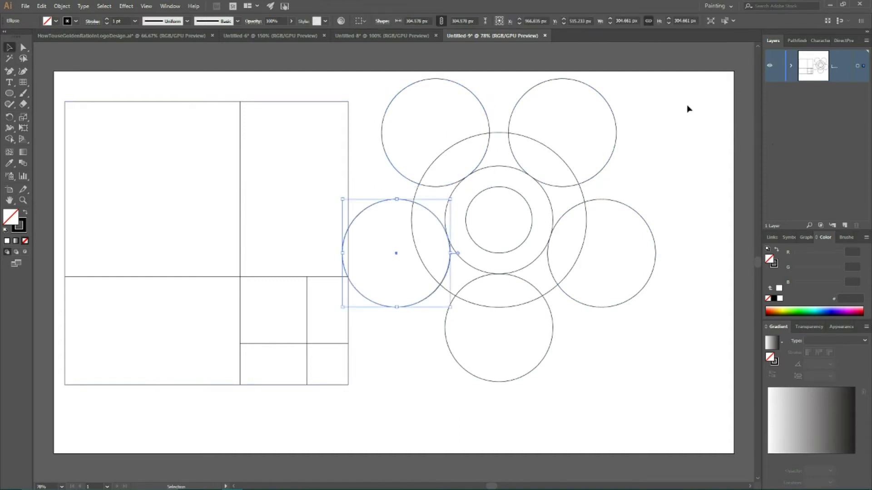
Step: Select all circles and merge the overlapping regions with Shape Builder into swirl segments
left_click_drag(687, 106, 405, 415)
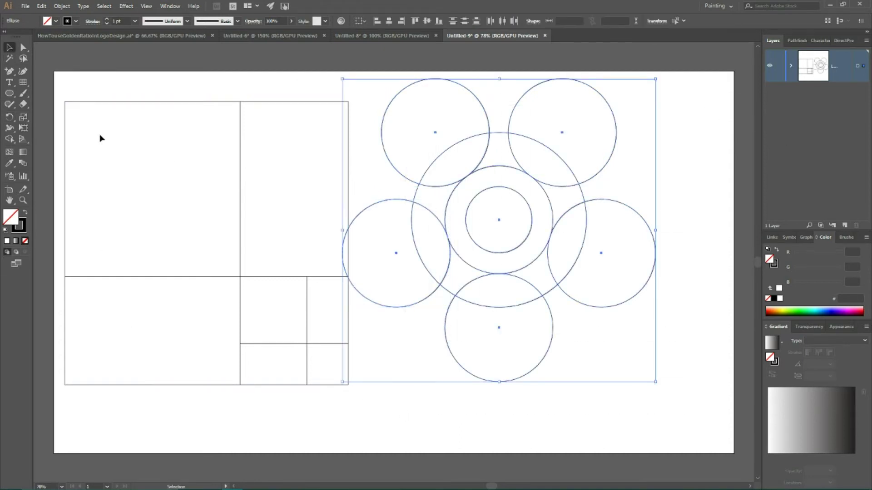
left_click(9, 139)
left_click(10, 141)
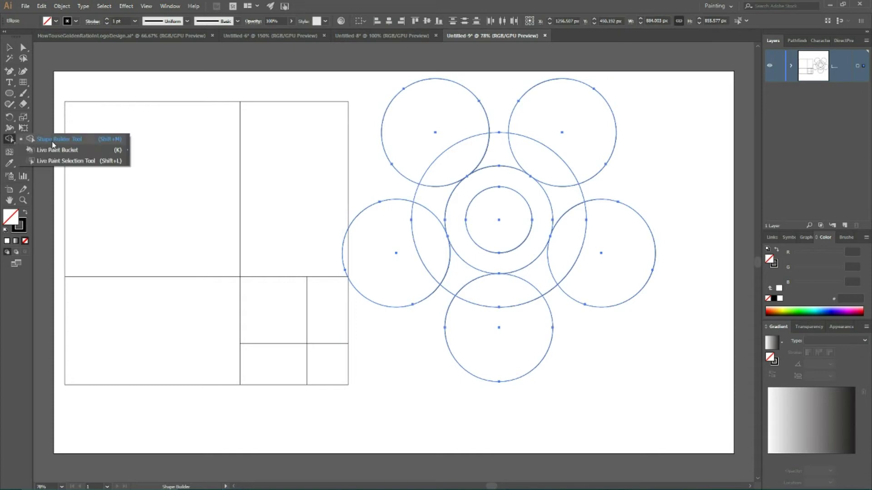
left_click(53, 142)
mouse_move(502, 301)
left_mouse_down()
mouse_move(448, 278)
mouse_move(497, 288)
mouse_move(571, 234)
mouse_move(563, 200)
left_mouse_up()
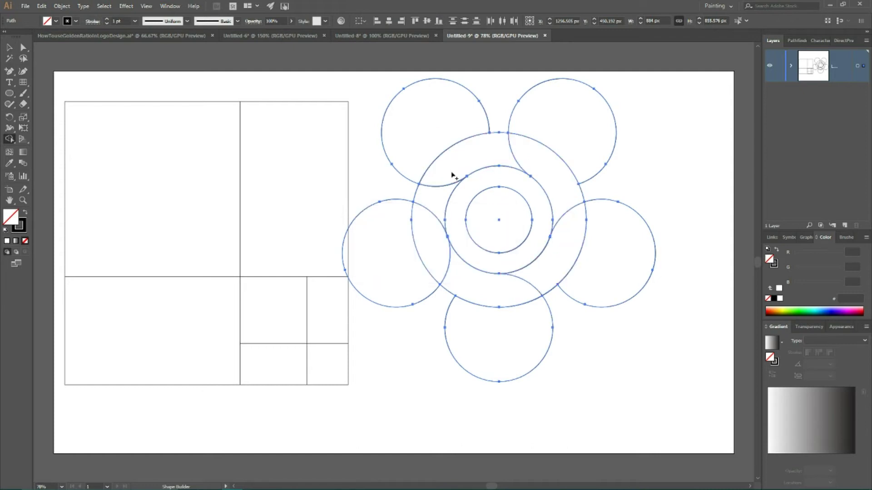
Step: Delete the outer petal circles, leaving only the swirl-segmented ring
key("v")
left_click(370, 185)
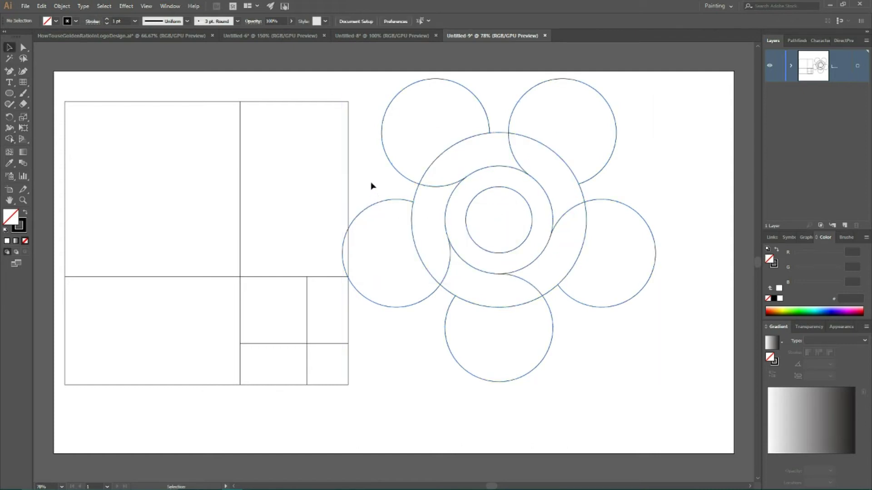
left_click_drag(387, 141, 387, 140)
key("Delete")
left_click(612, 153)
key("Delete")
key("Delete")
mouse_move(650, 183)
left_mouse_down()
mouse_move(606, 321)
mouse_move(547, 367)
left_mouse_up()
key("Delete")
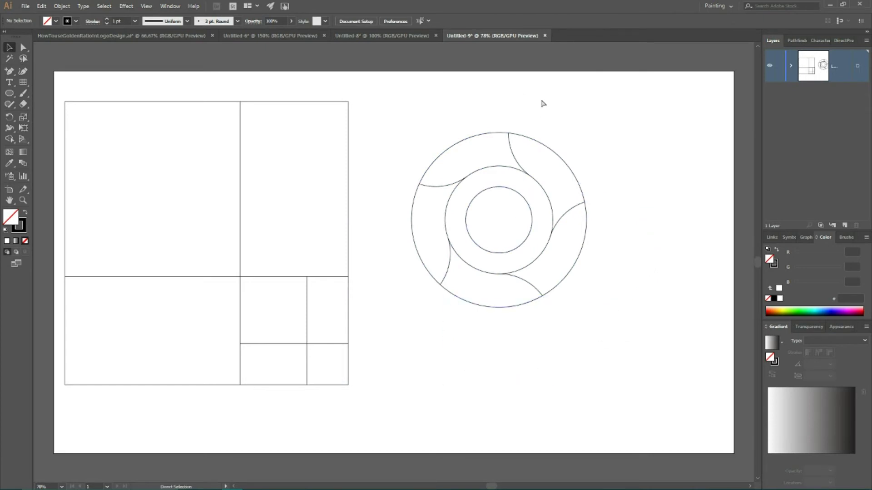
key("ctrl+equal")
key("ctrl+equal")
key("ctrl+equal")
Step: Fill the bottom swirl segment with a white-to-black linear gradient
key("ctrl+minus")
key("ctrl+minus")
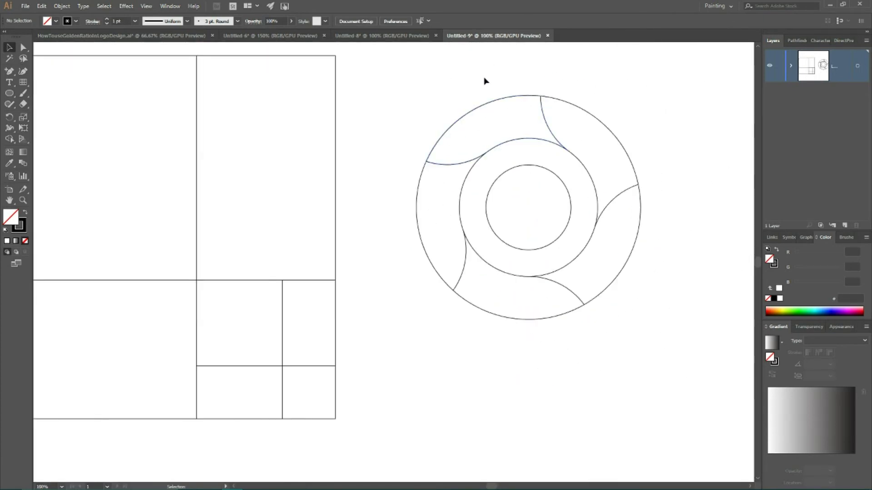
left_click(479, 308)
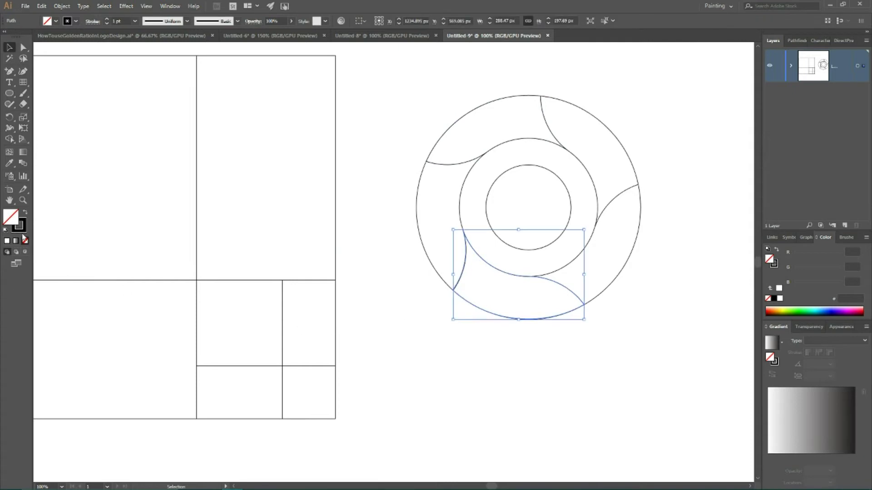
left_click(774, 402)
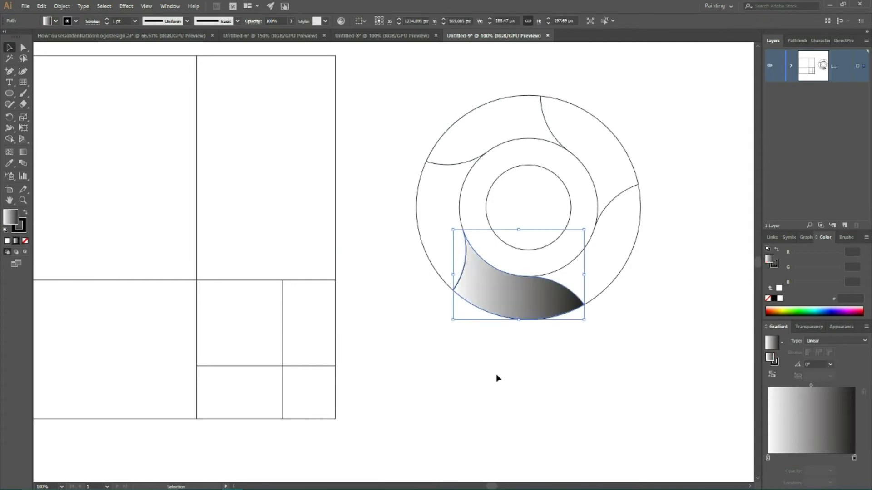
Step: Remove the segment's stroke and open the colour settings of the gradient's black stop
left_click(25, 242)
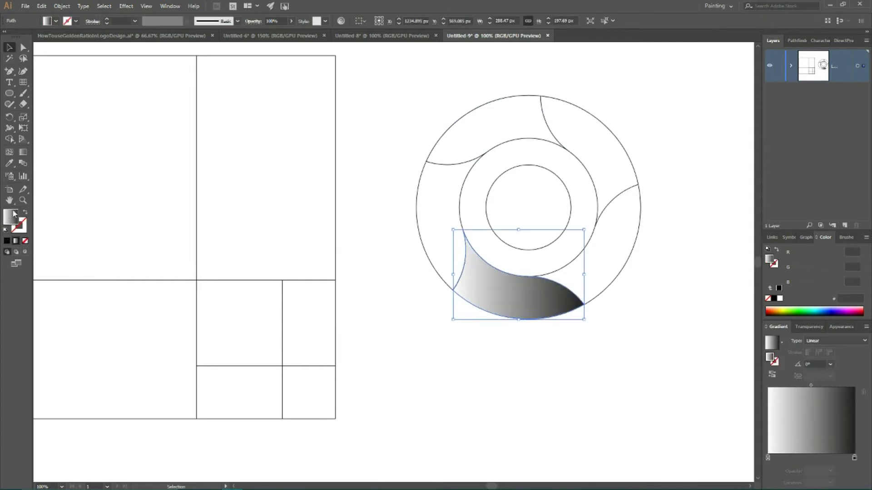
left_click(854, 458)
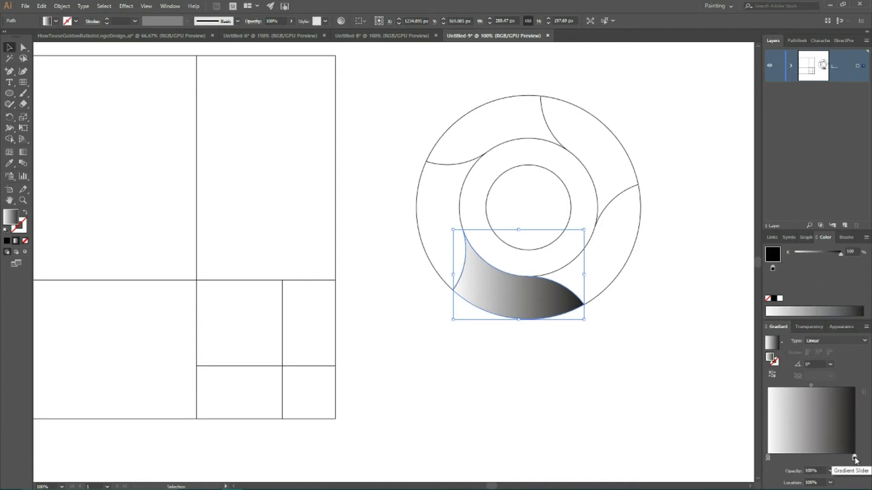
double_click(855, 458)
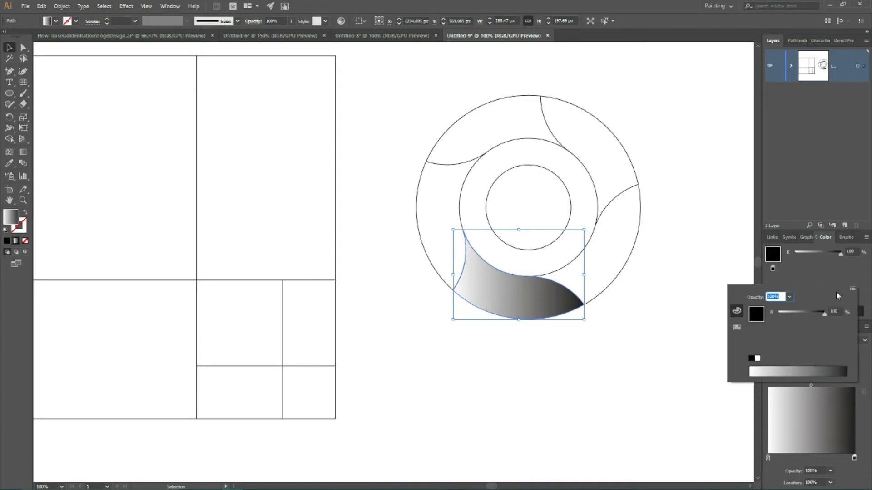
Step: Switch the dark stop to HSB mode and pick a deep blue on the spectrum
left_click(849, 290)
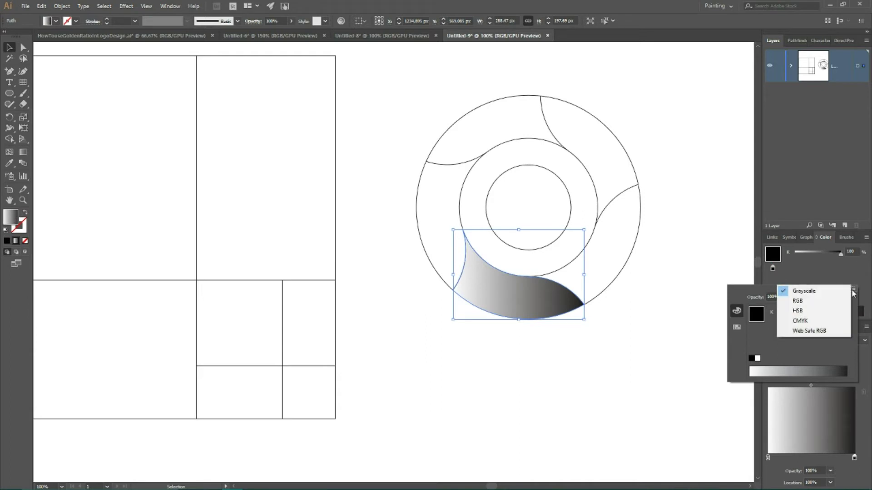
key("super+plus")
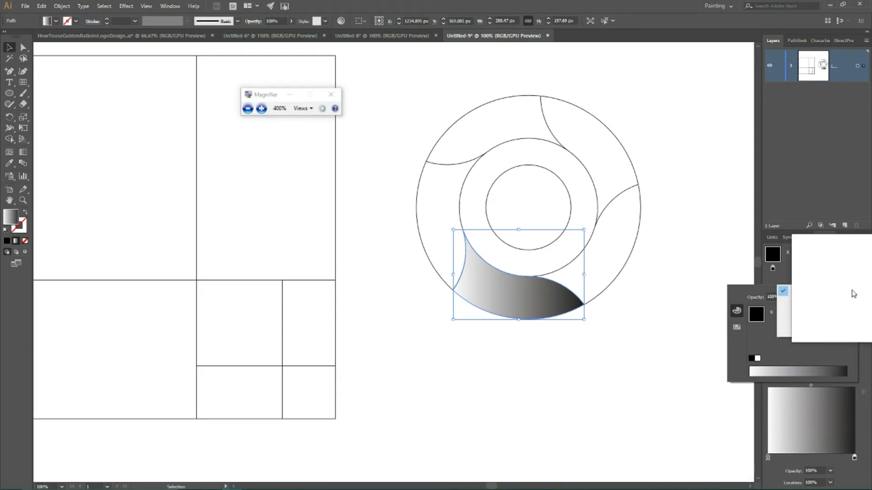
key("super+Escape")
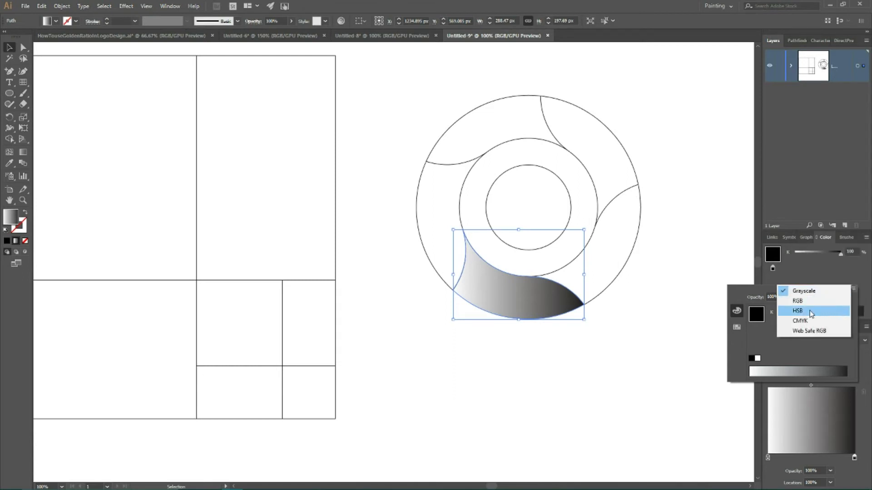
left_click(811, 312)
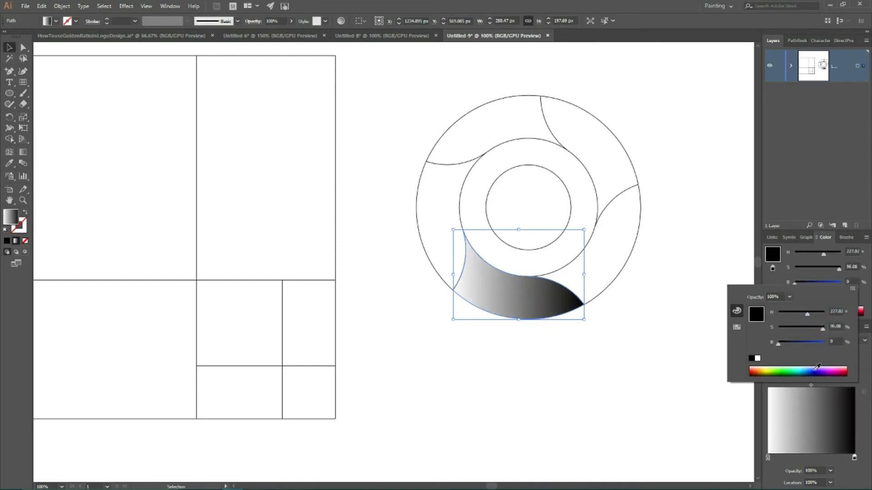
left_click_drag(818, 369, 812, 366)
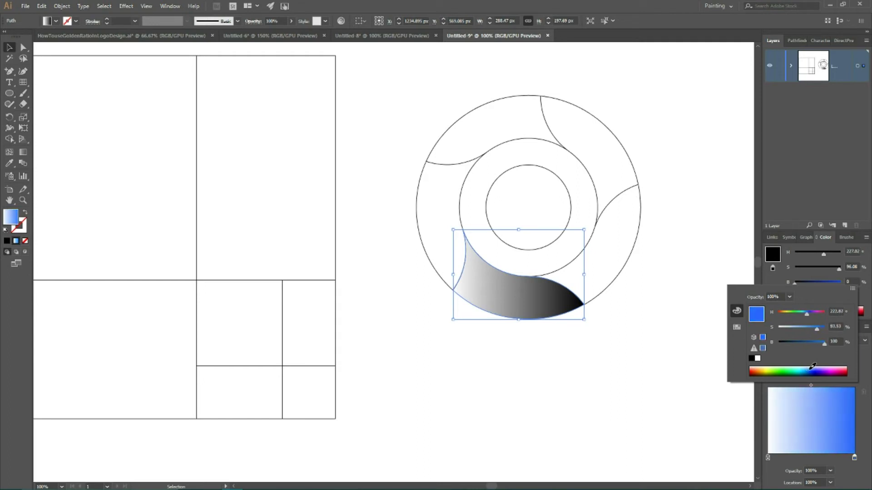
left_click_drag(813, 366, 811, 369)
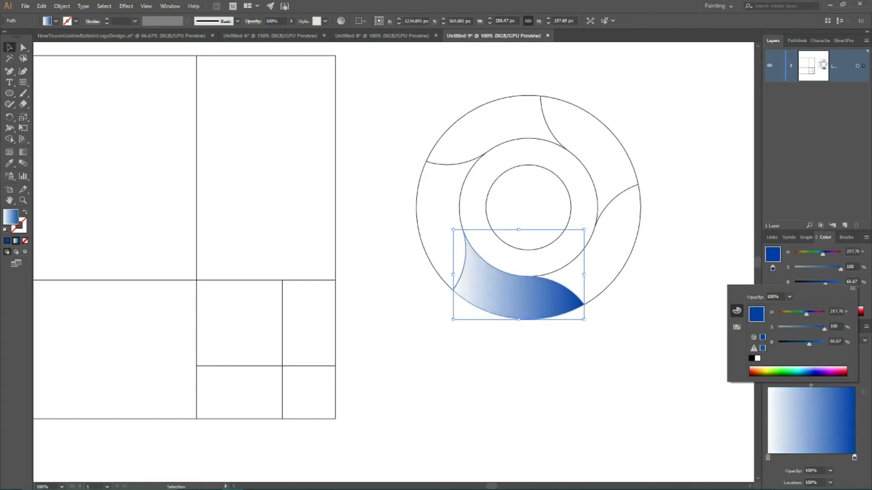
left_click(768, 456)
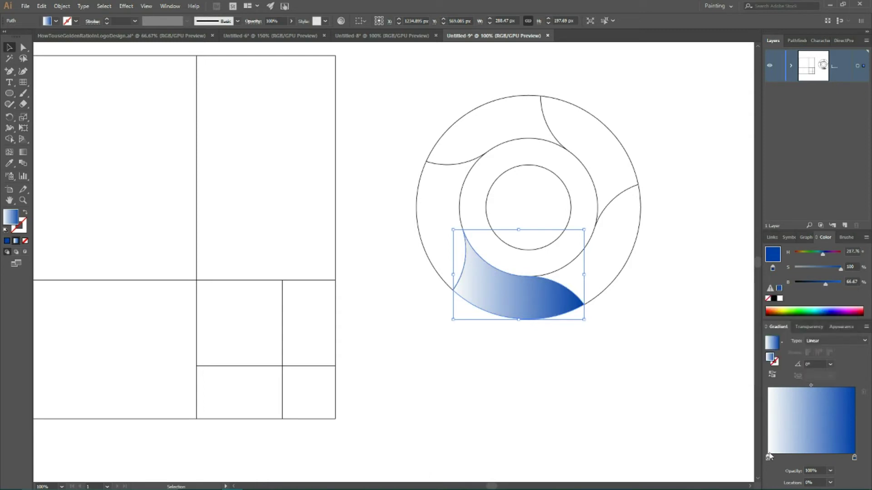
Step: Change the gradient's white end stop to a bright, saturated blue using HSB mode
double_click(767, 457)
left_click(853, 289)
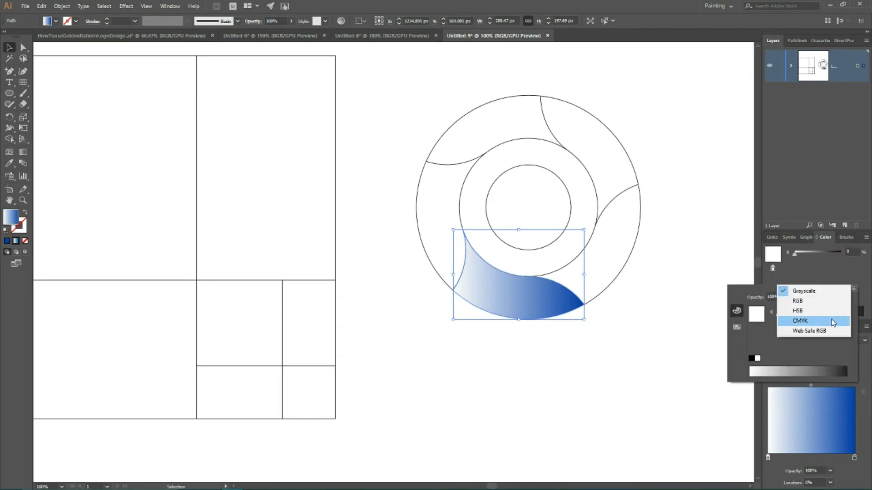
left_click(828, 311)
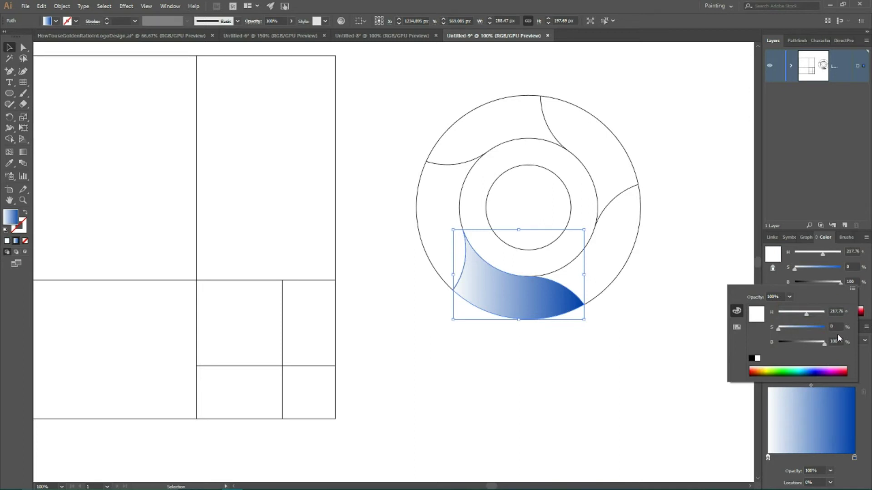
left_click(808, 370)
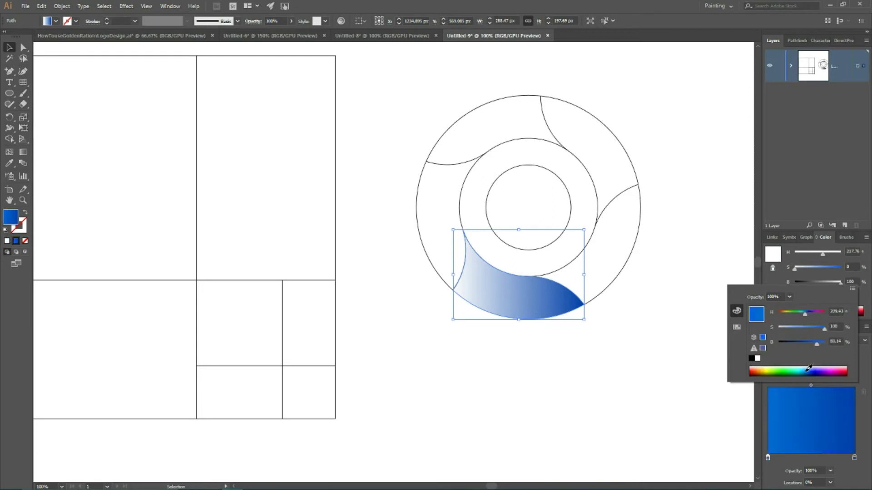
left_click(809, 366)
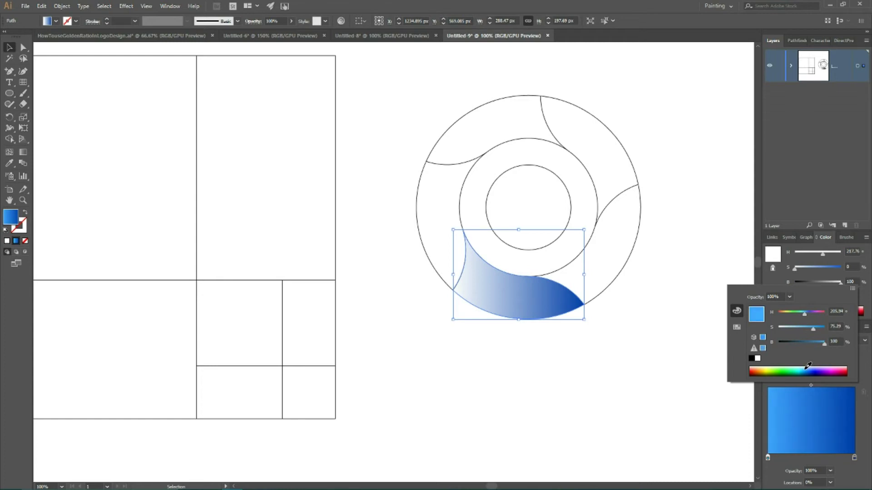
left_click(808, 369)
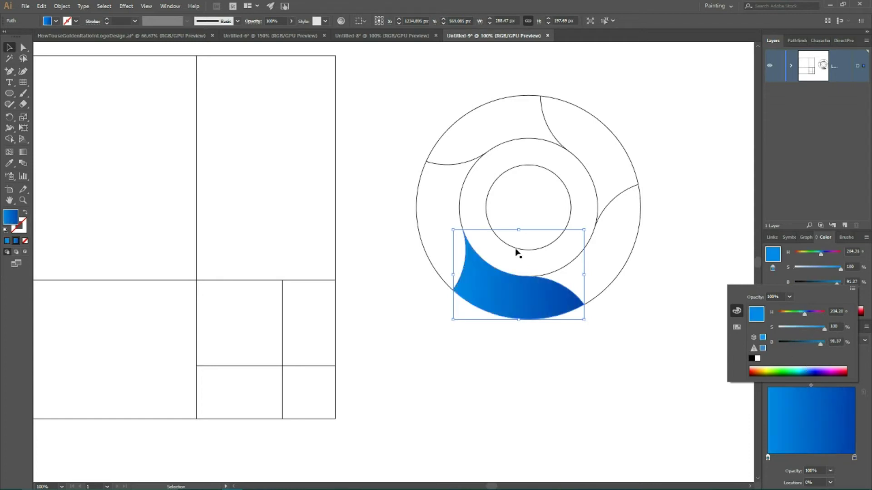
left_click(768, 458)
Step: Add bright and dark blue gradient stops near 46% and 81% for alternating bands, restoring the dark end stop
mouse_move(776, 459)
left_mouse_down()
mouse_move(831, 464)
mouse_move(761, 461)
left_mouse_up()
left_click(848, 458)
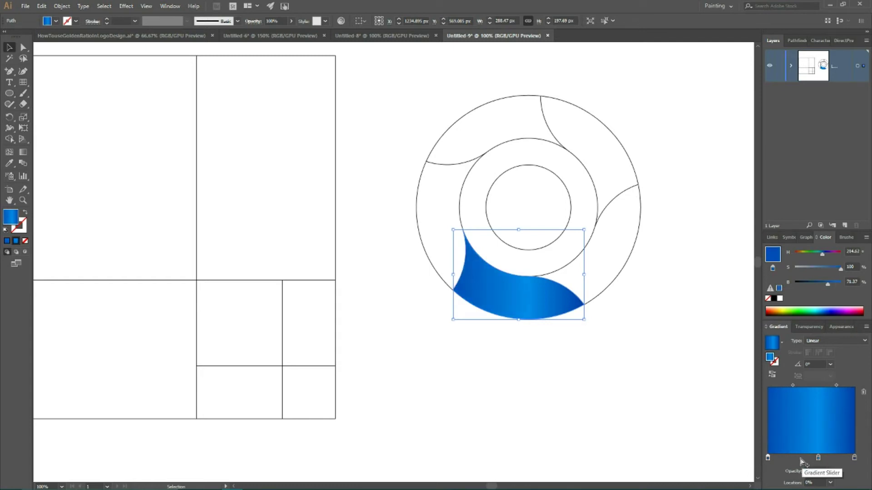
left_click_drag(818, 457, 807, 458)
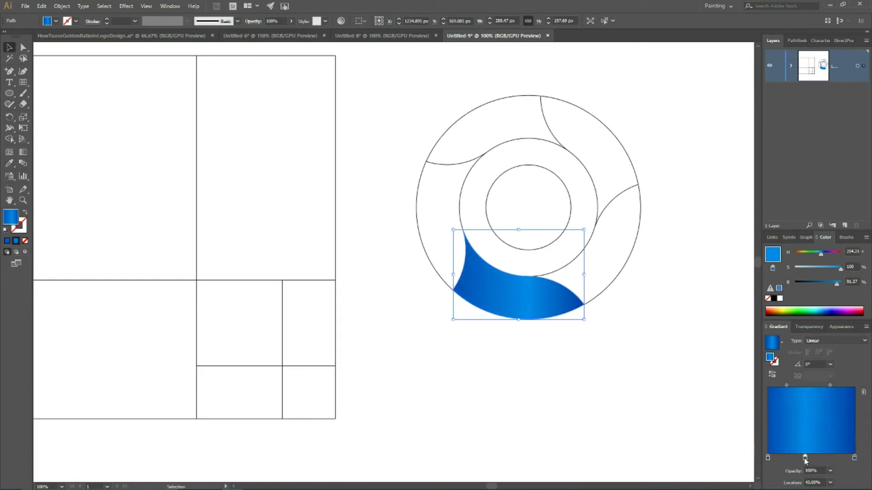
left_click_drag(815, 458, 849, 472)
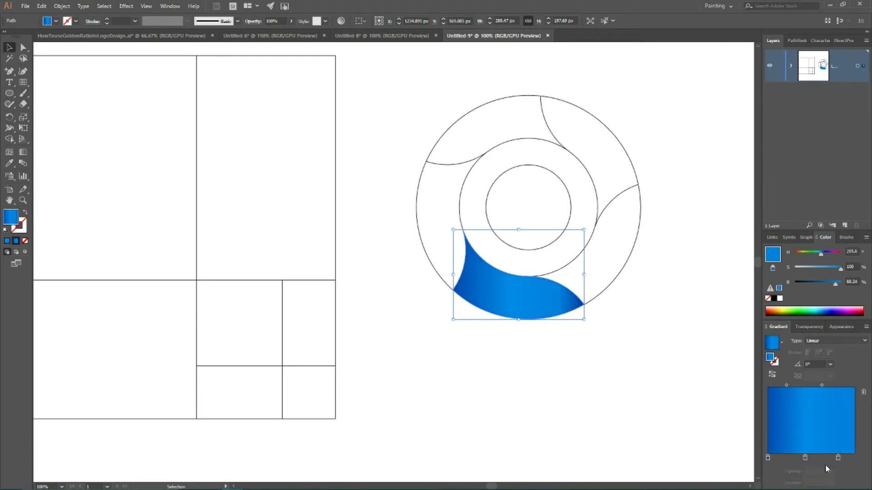
key("ctrl+z")
left_click_drag(838, 457, 825, 459)
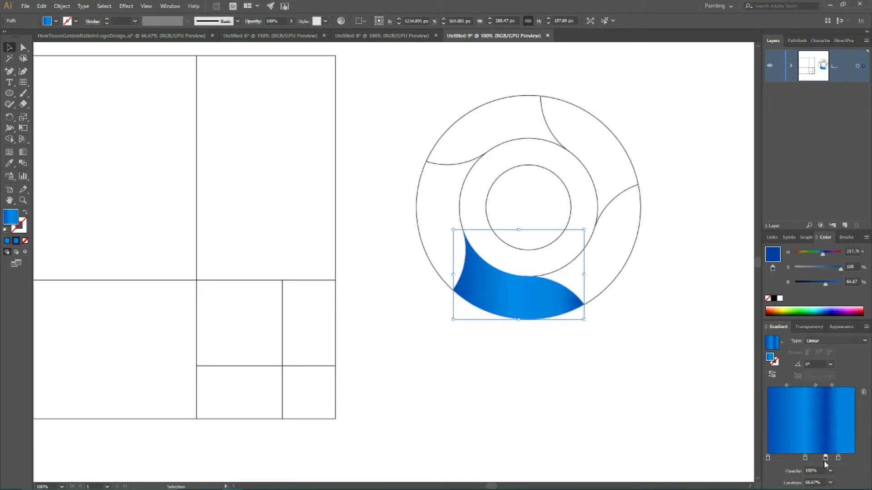
left_click(855, 458)
left_click(805, 458)
key("super+plus")
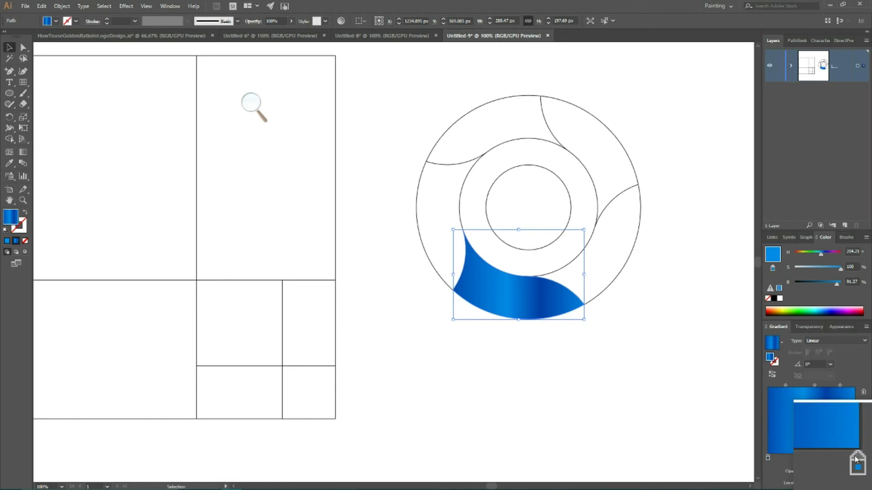
key("super+Escape")
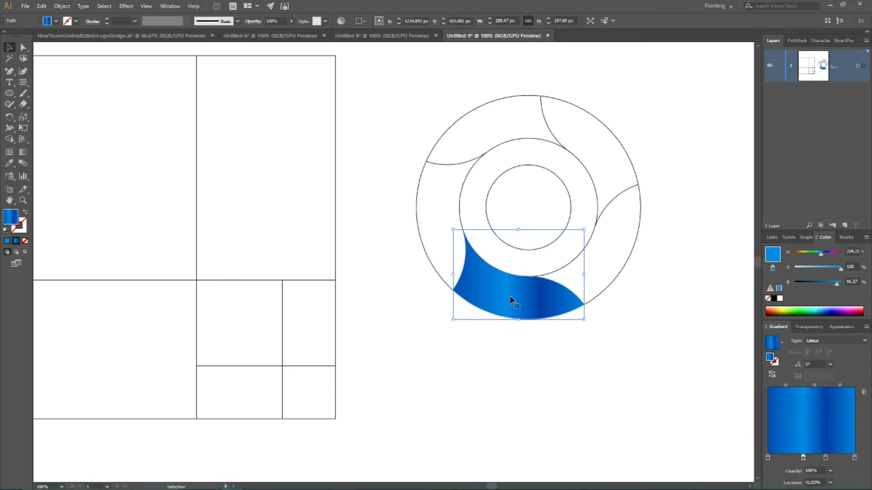
left_click(22, 152)
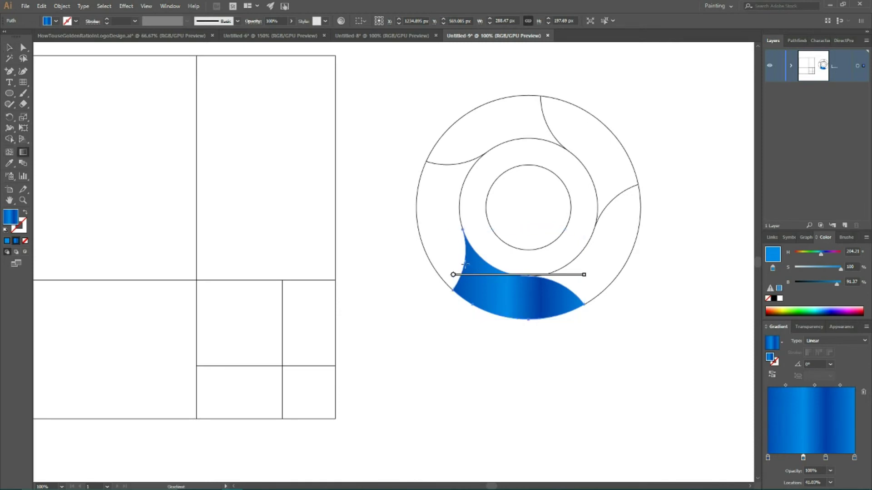
Step: Angle the bottom swirl piece's gradient to about -15°
left_click_drag(463, 268, 574, 298)
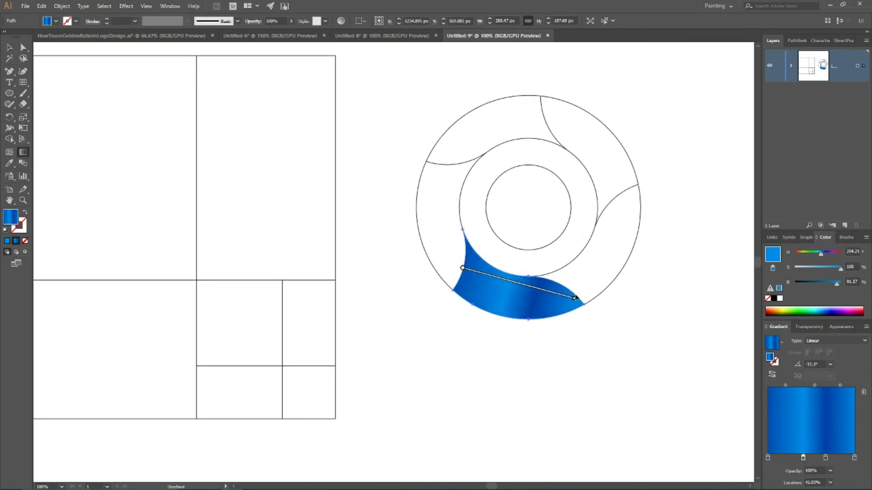
left_click(8, 46)
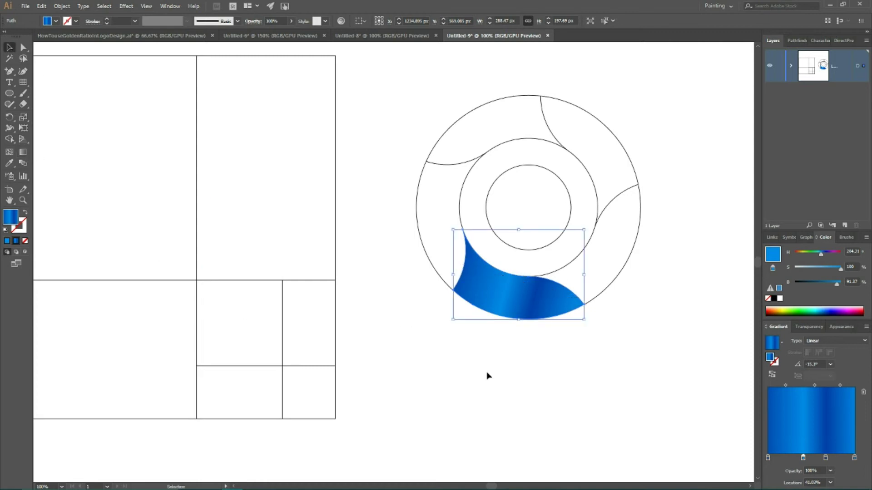
left_click(537, 383)
left_click(507, 295)
left_click(22, 152)
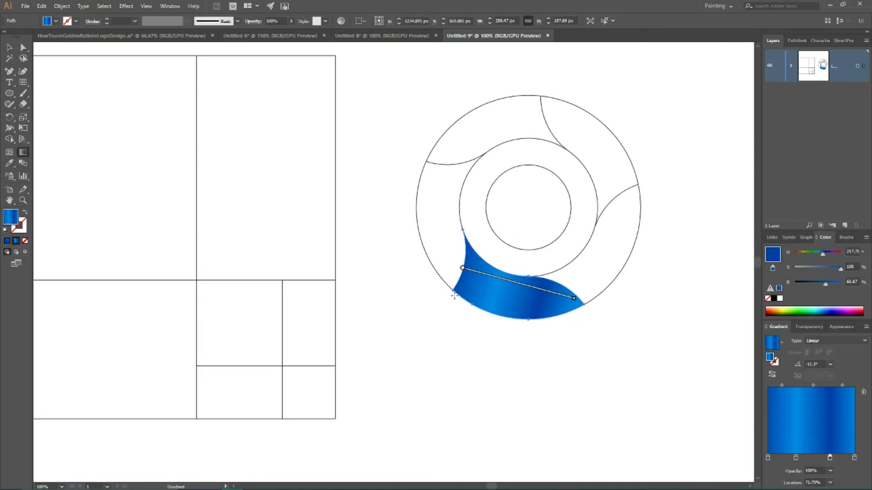
Step: Copy the swirl's banded gradient onto the lower-right, upper-right and left ring pieces with the Eyedropper
key("v")
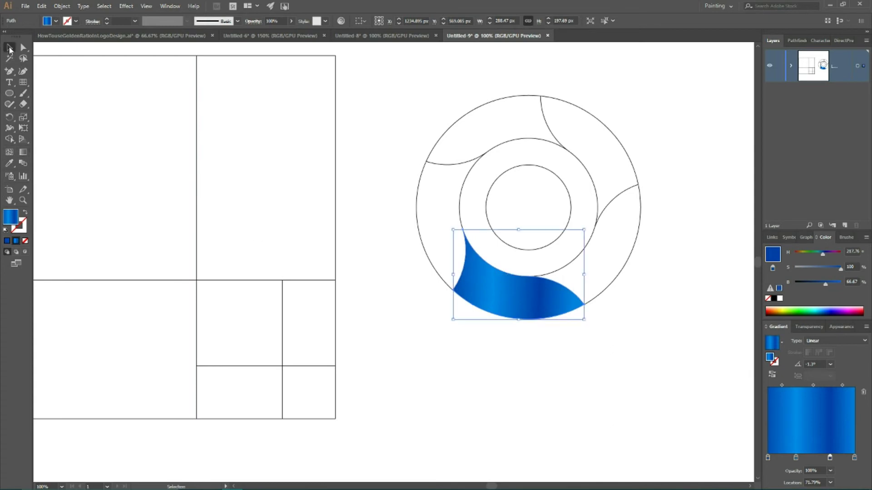
left_click(677, 288)
left_click(611, 288)
left_click(626, 146, "shift")
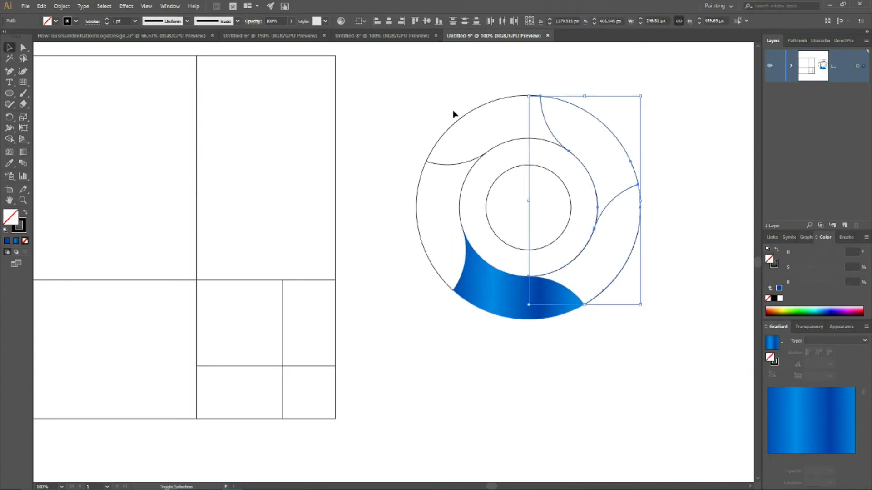
left_click(419, 194, "shift")
key("i")
left_click(464, 284)
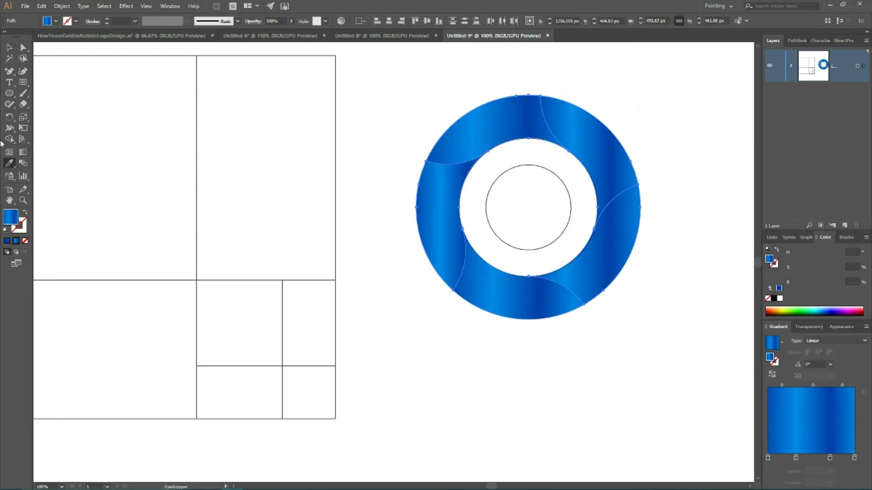
Step: Angle the lower-right piece's gradient diagonally along its curve
key("v")
left_click(652, 294)
left_click(620, 254)
key("g")
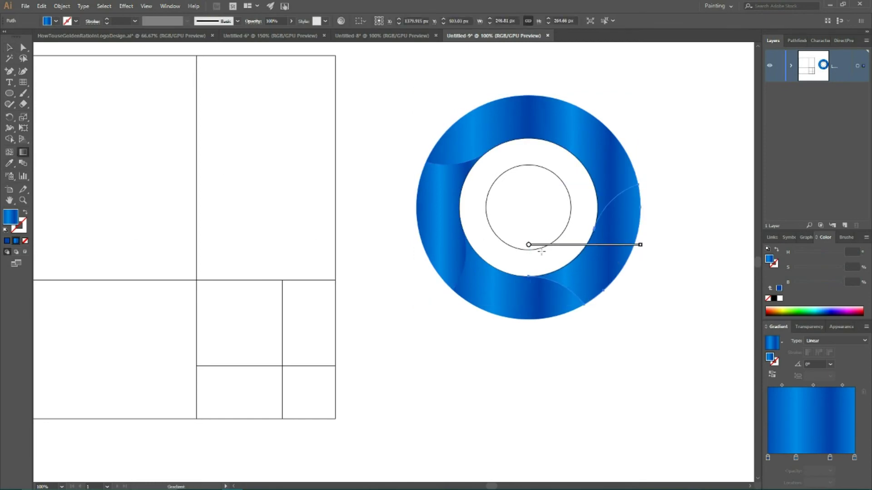
left_click_drag(581, 299, 466, 275)
key("v")
Step: Adjust the gradient direction on the upper-right, top-left and left ring pieces
left_click(595, 146)
key("g")
key("v")
left_click(534, 115)
key("g")
key("v")
left_click(439, 183)
key("g")
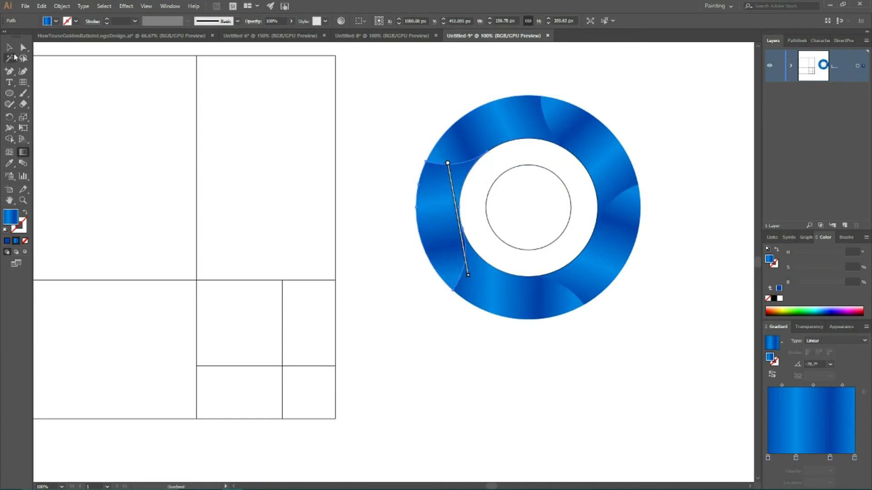
Step: Marquee-select the ring pieces, then select only the top piece
key("v")
left_click(386, 137)
left_click_drag(414, 89, 629, 315)
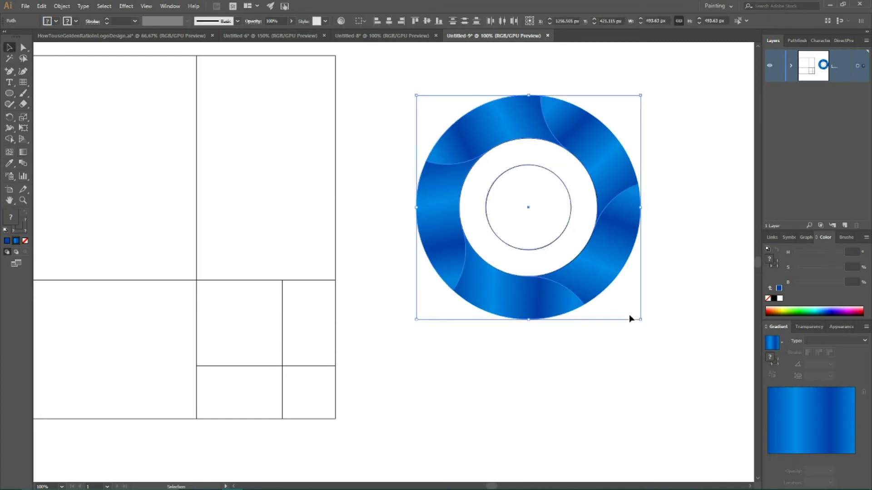
left_click(422, 108)
left_click_drag(396, 84, 482, 136)
Step: Undo a trial move of the left piece, then expand the layer and target the inner circle
left_click(468, 182)
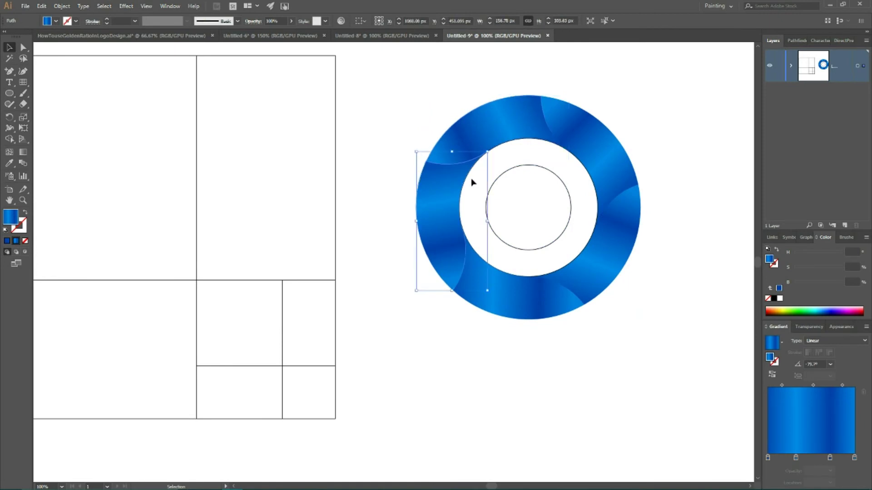
left_click_drag(468, 181, 518, 175)
key("ctrl+z")
left_click(791, 69)
left_click(851, 98)
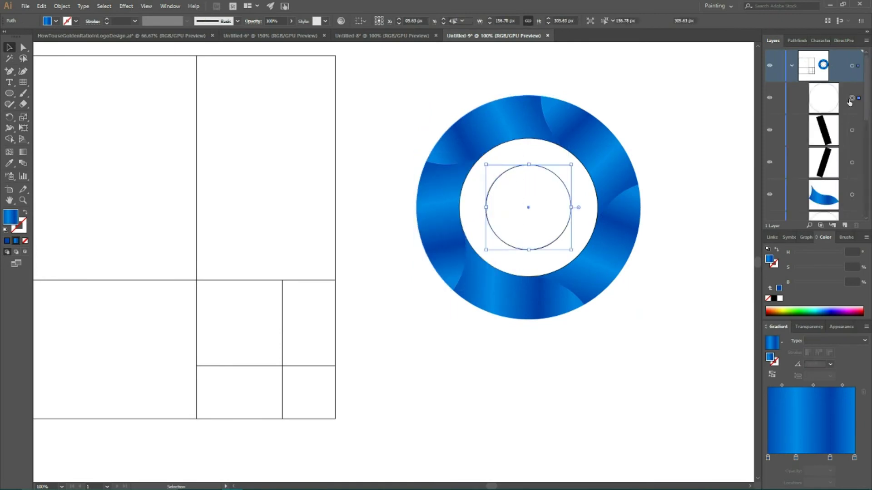
Step: Delete both black construction bars and two leftover white circles from the Layers panel
left_click(852, 163)
key("Delete")
left_click(852, 130)
key("Delete")
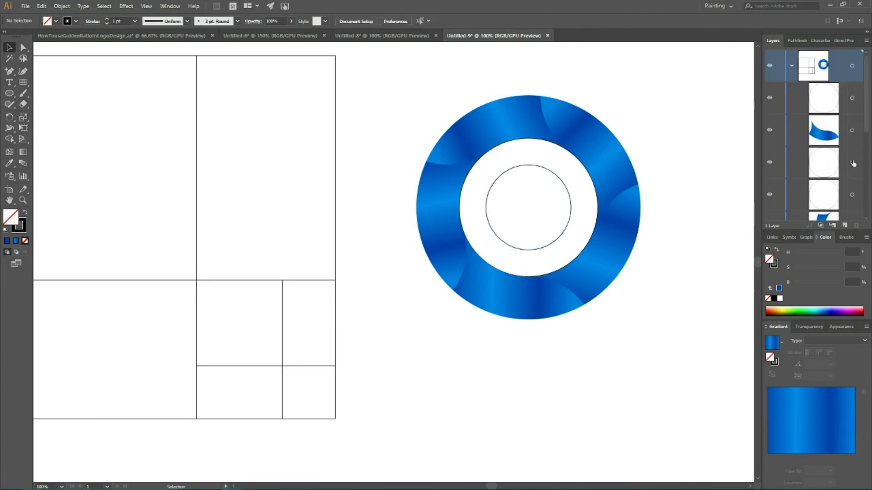
left_click(853, 163)
key("Delete")
left_click(852, 164)
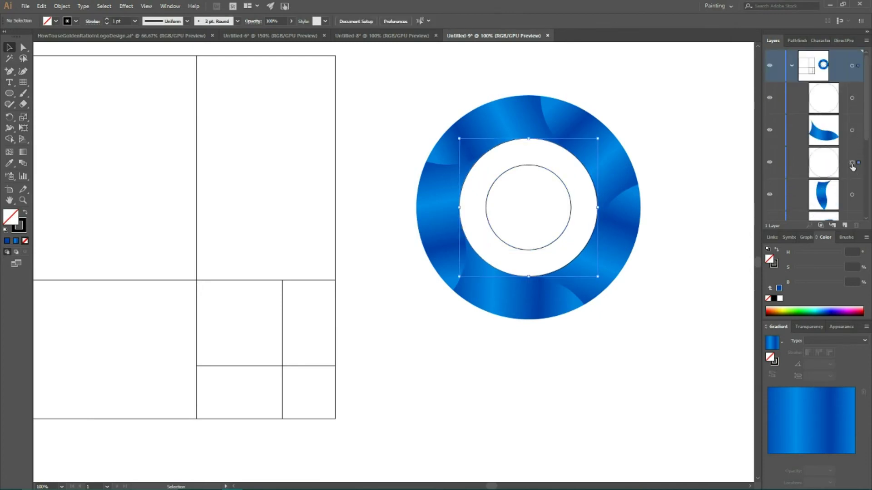
key("Delete")
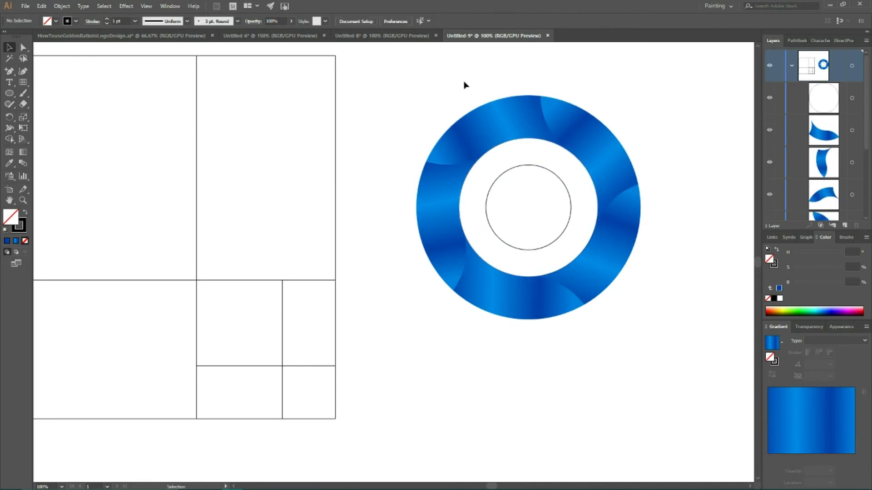
Step: Compare with the Untitled-8 logo, then return to Untitled-9 and select the top-left piece
left_click(363, 35)
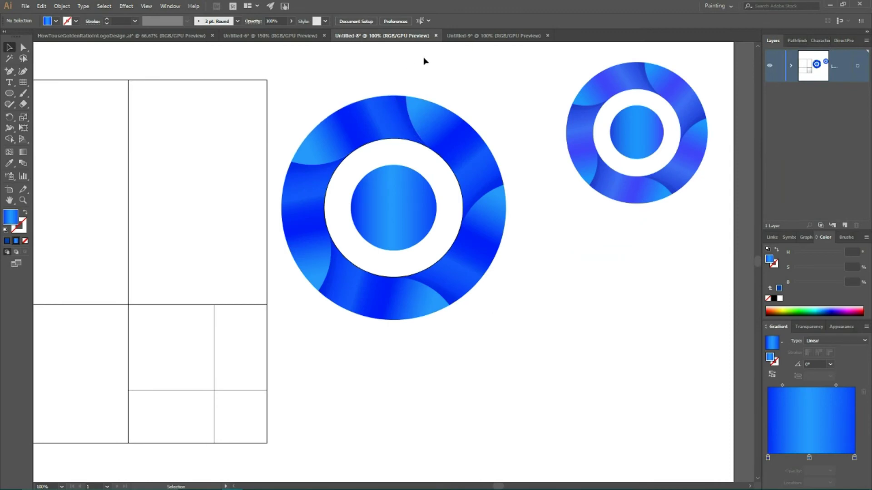
left_click(497, 35)
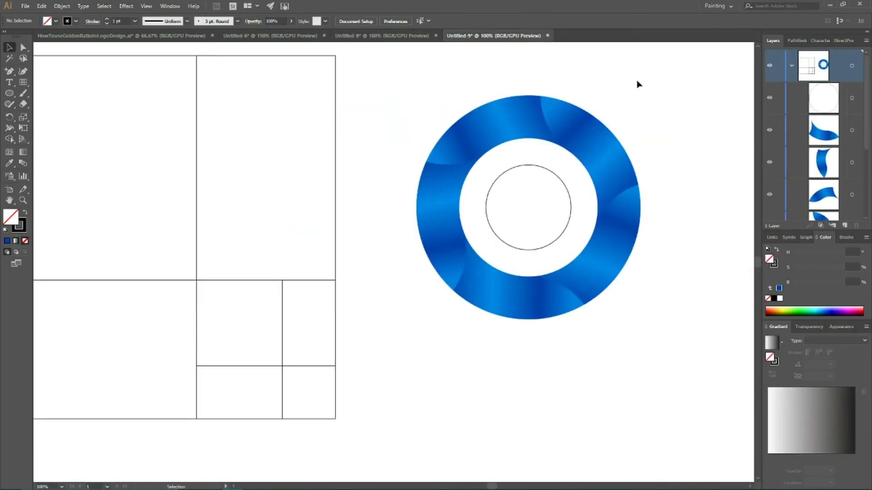
left_click(534, 113)
Step: Select the top-right ring piece, undoing an accidental move
left_click(590, 121)
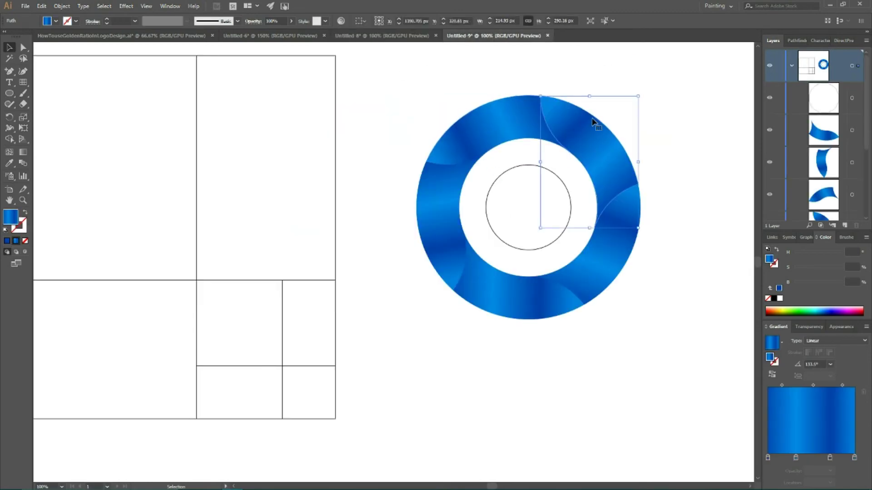
left_click_drag(592, 120, 654, 113)
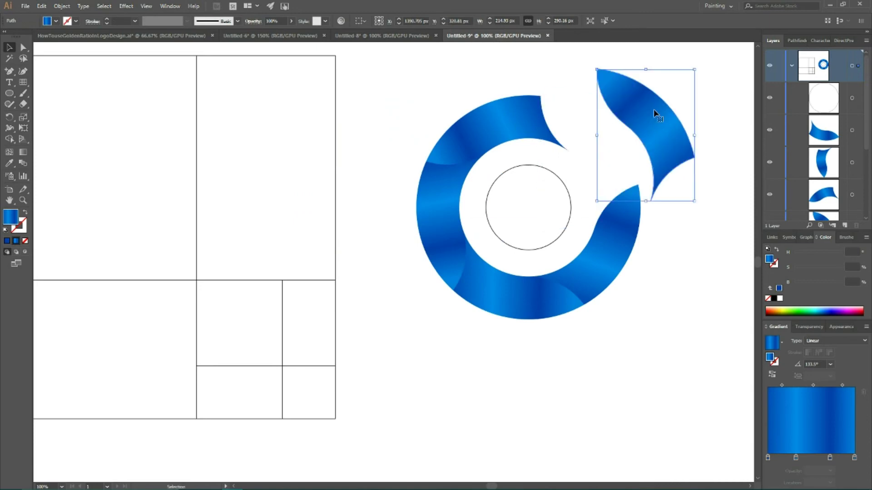
key("ctrl+z")
key("v")
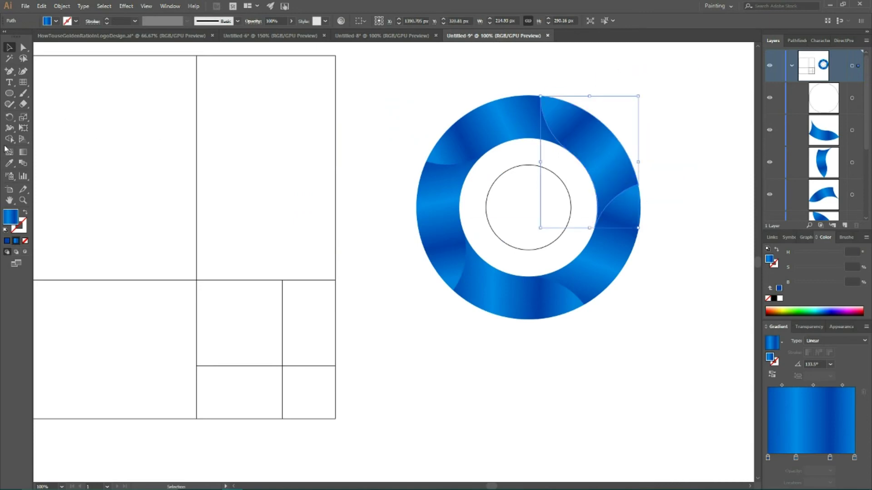
Step: Make a copy rotated 5° around the ring's centre with the Rotate tool
left_click(9, 119)
left_click_drag(10, 119, 43, 122)
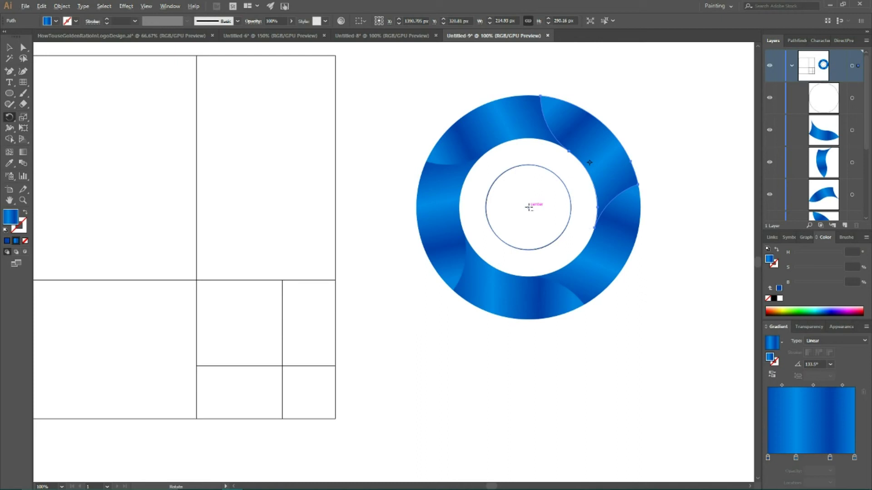
left_click(529, 207, "alt")
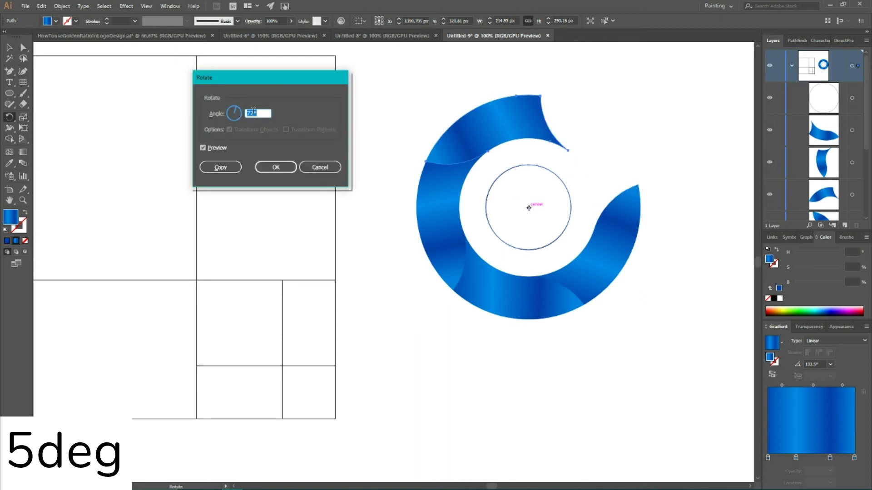
left_click(253, 112)
left_click_drag(252, 113, 242, 117)
type("5")
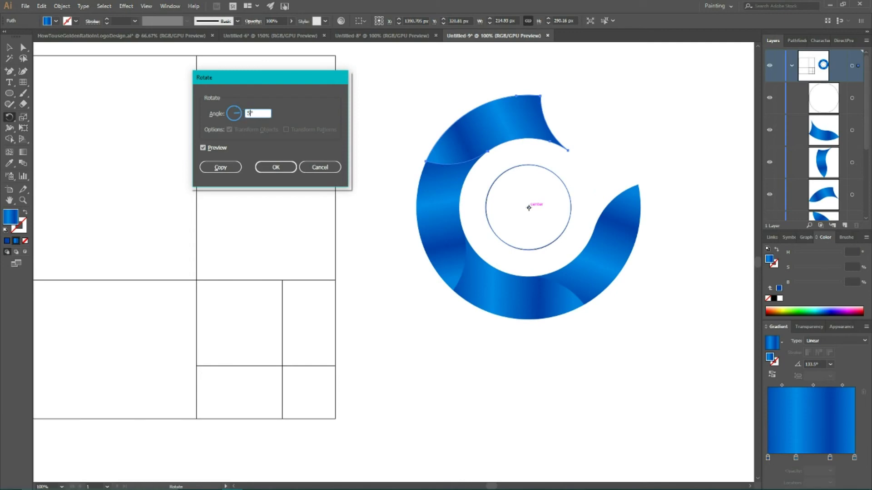
left_click(226, 168)
key("ctrl+d")
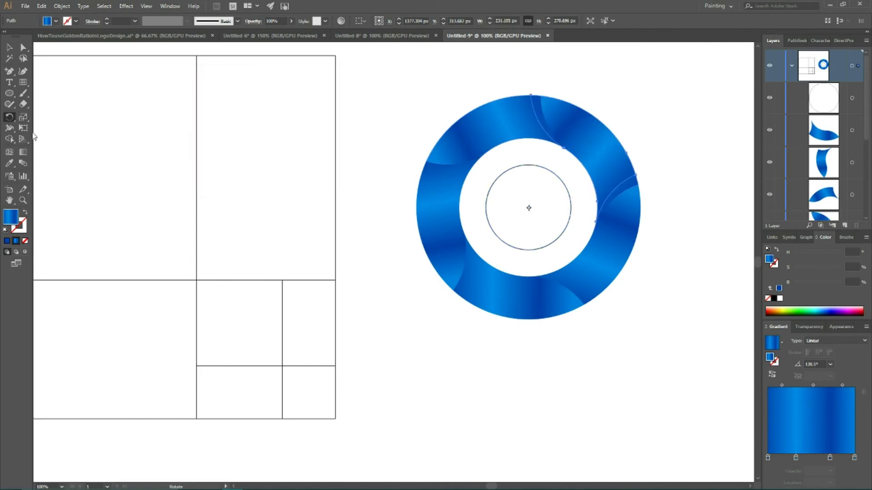
Step: Paste a front copy of the top-left piece, select it with the rotated copy, and zoom in
left_click(9, 47)
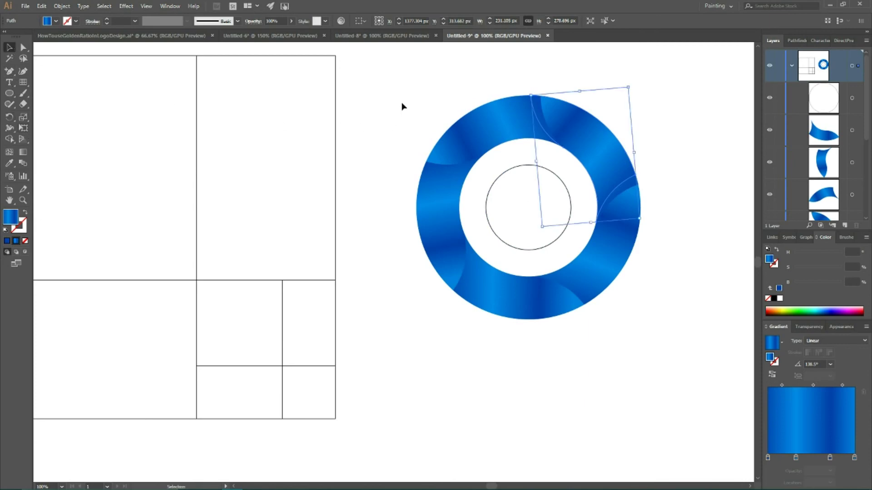
left_click_drag(417, 92, 472, 117)
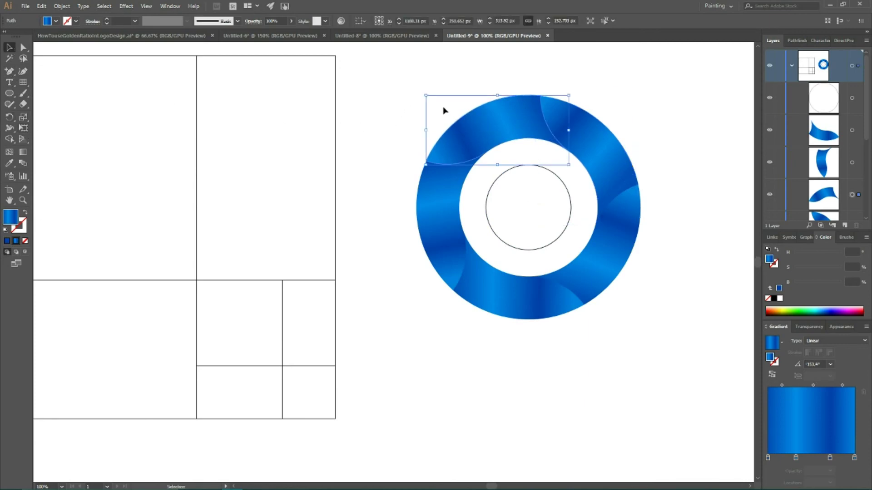
key("ctrl+c")
key("ctrl+f")
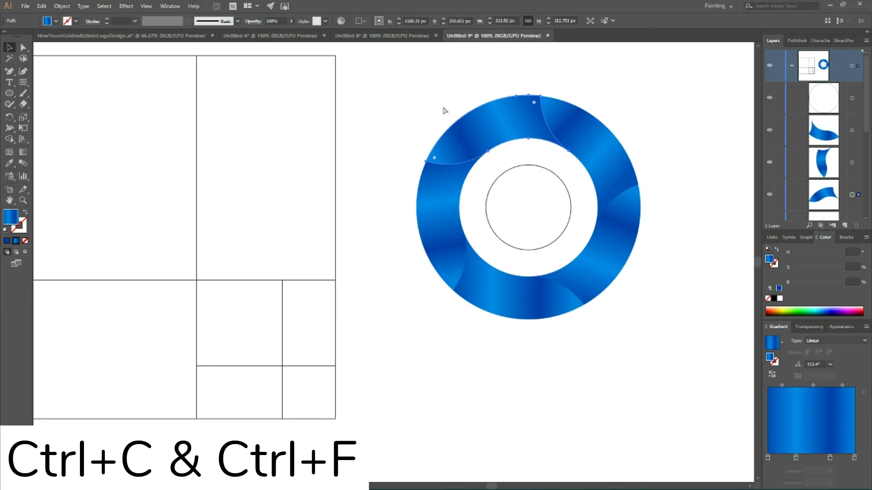
left_click(613, 184, "shift")
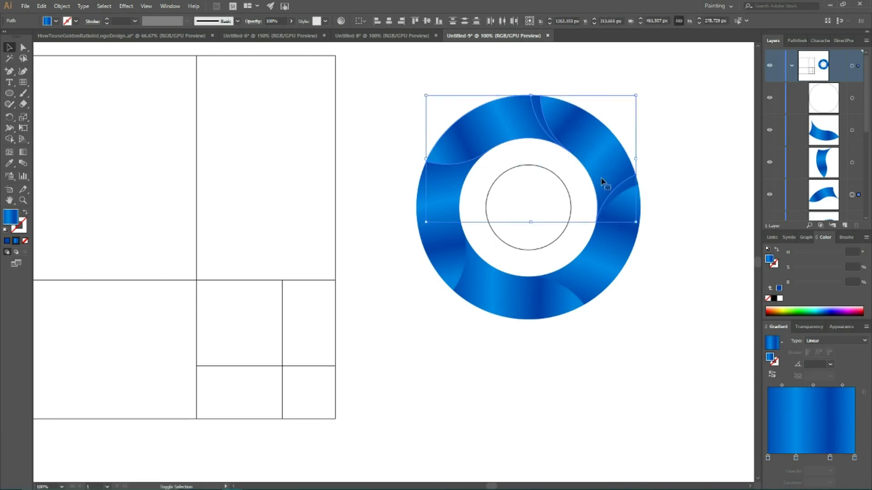
key("a")
key("ctrl+equal")
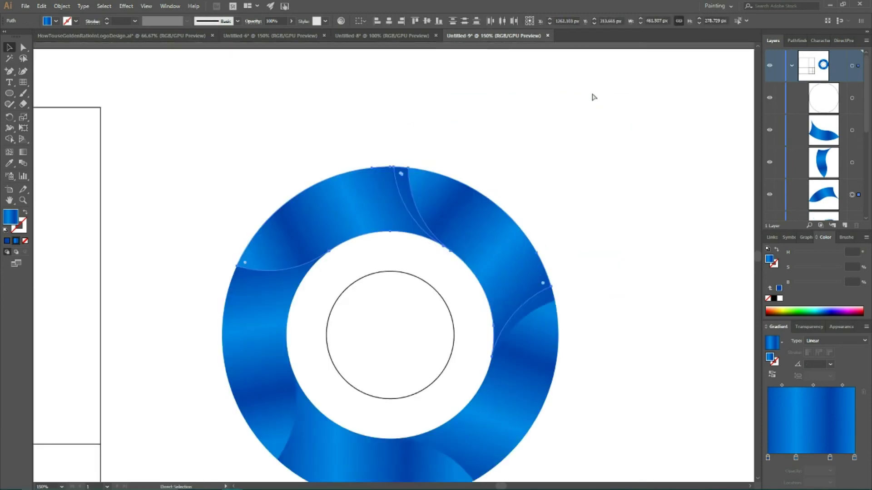
key("ctrl+equal")
key("v")
scroll(448, 126, "down", 2)
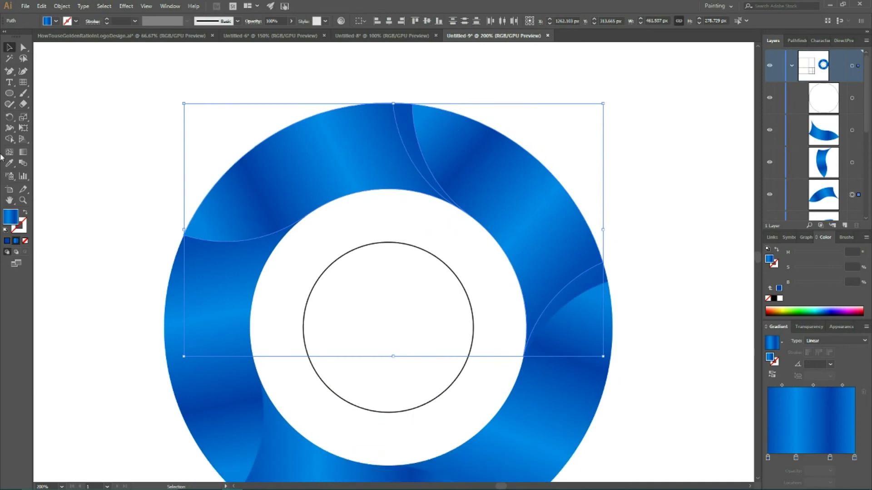
Step: Apply Pathfinder Intersect to leave a thin sliver, then give it a solid fill
left_click(12, 141)
left_click(11, 141)
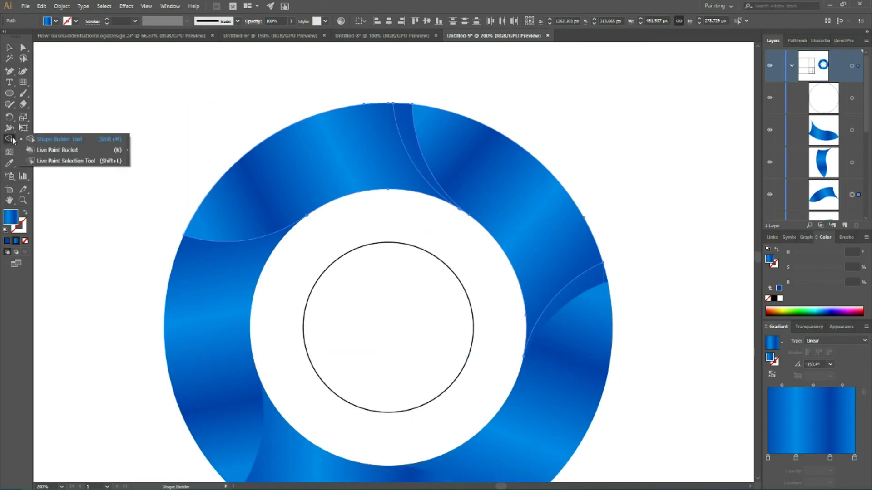
left_click(47, 143)
left_click(795, 40)
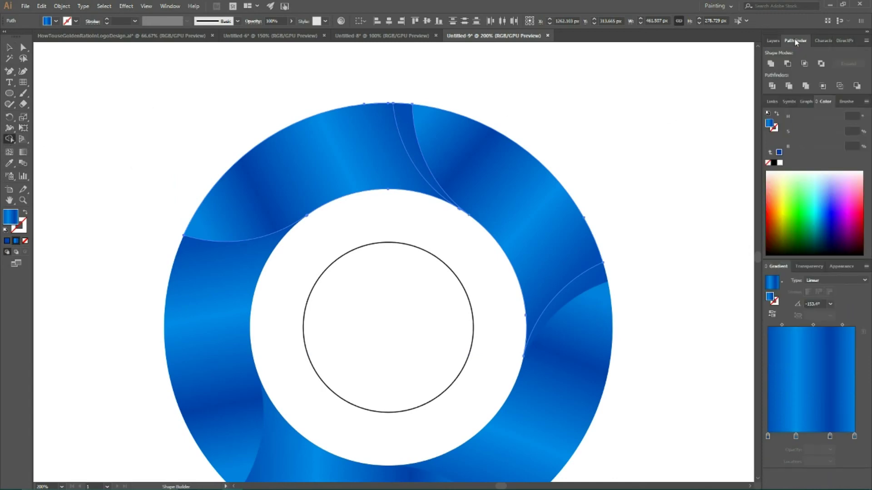
left_click(804, 64)
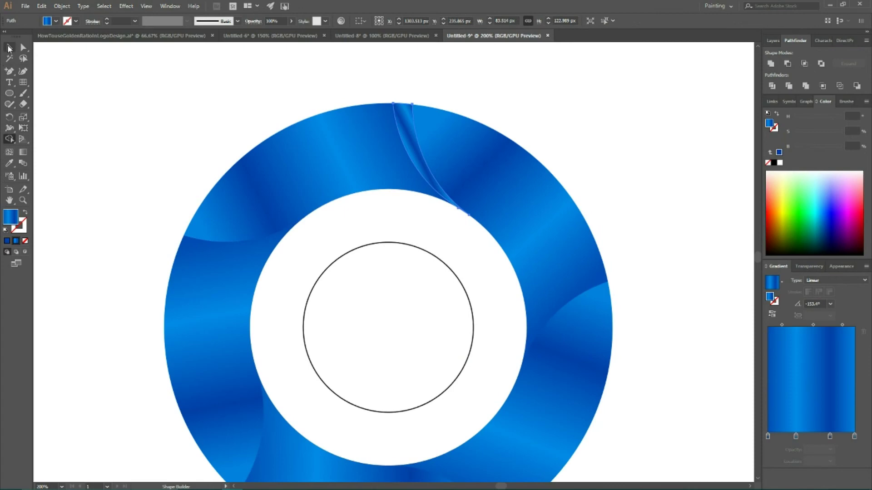
left_click(9, 48)
left_click(6, 241)
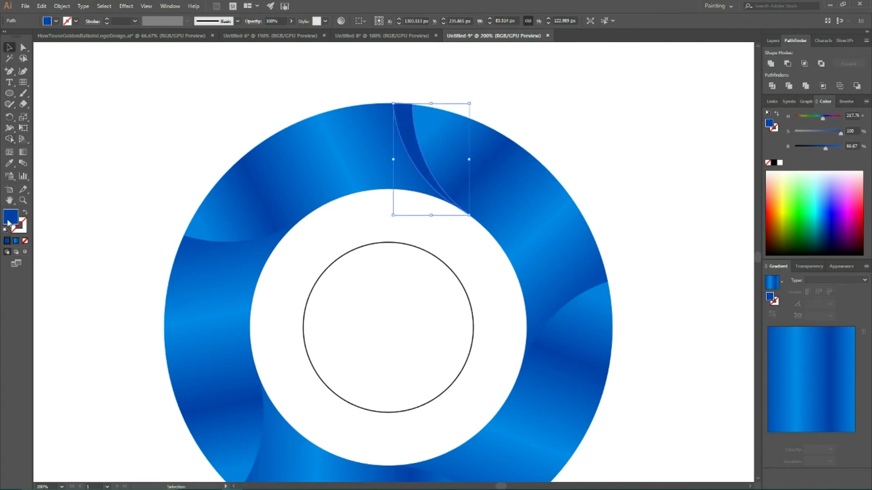
Step: Fill the sliver with light grey #d6d6d6 in the Color Picker
double_click(8, 222)
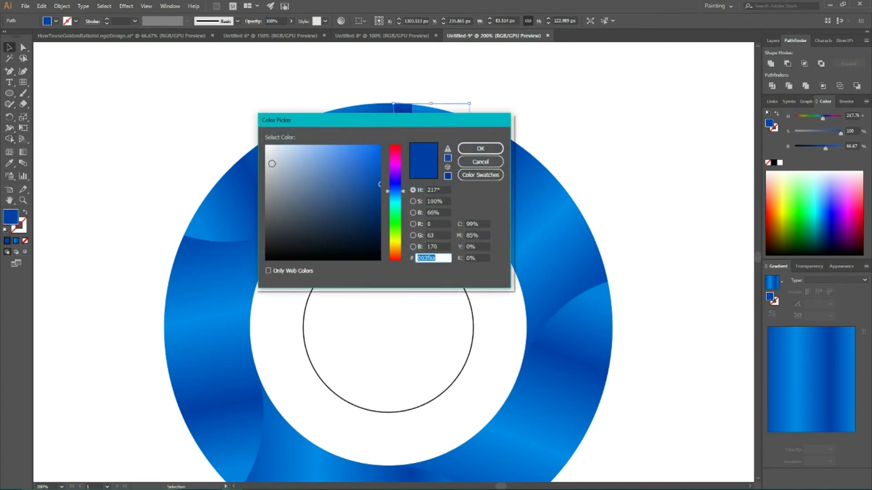
left_click_drag(289, 161, 258, 162)
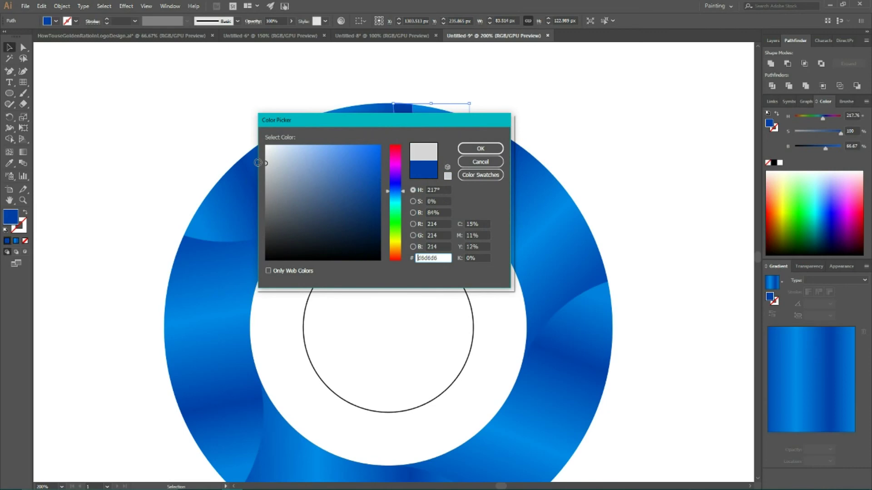
left_click(477, 149)
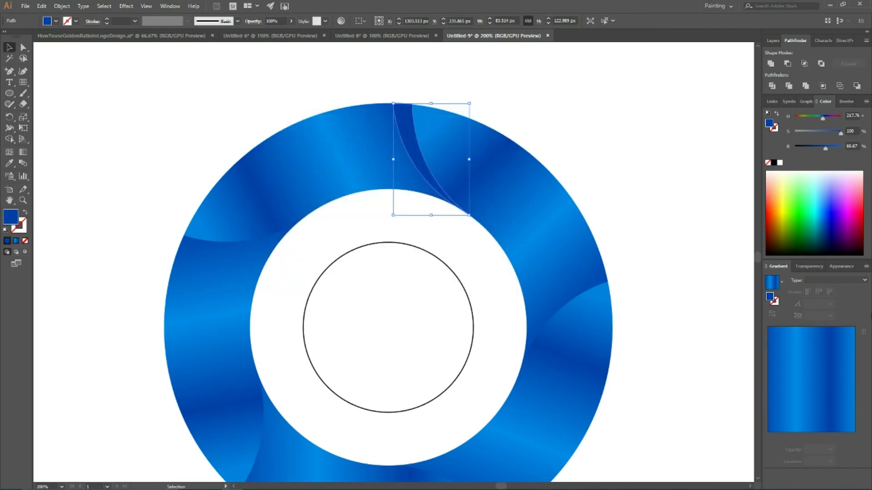
left_click(808, 266)
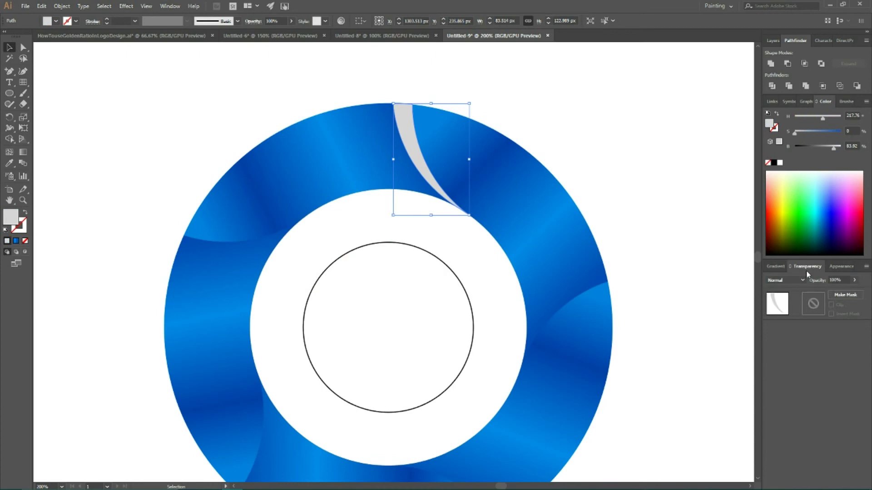
Step: Reselect the grey sliver and set its Transparency blend mode to Multiply
left_click(170, 6)
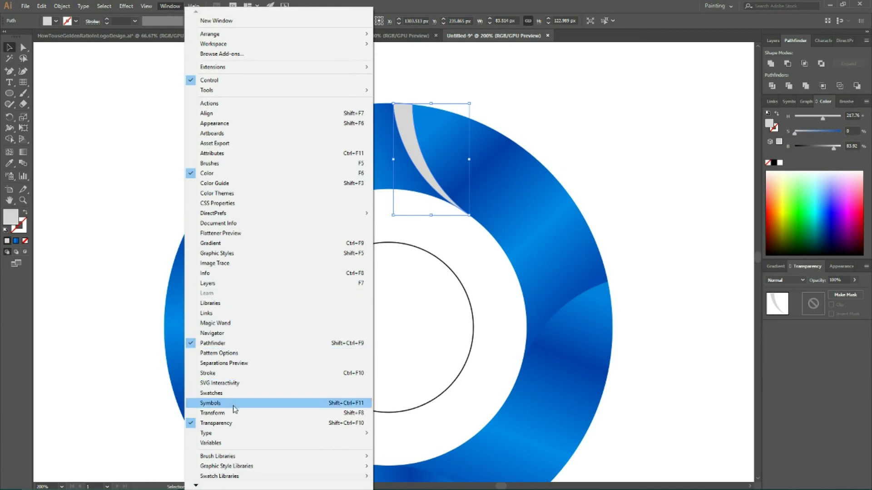
left_click(603, 133)
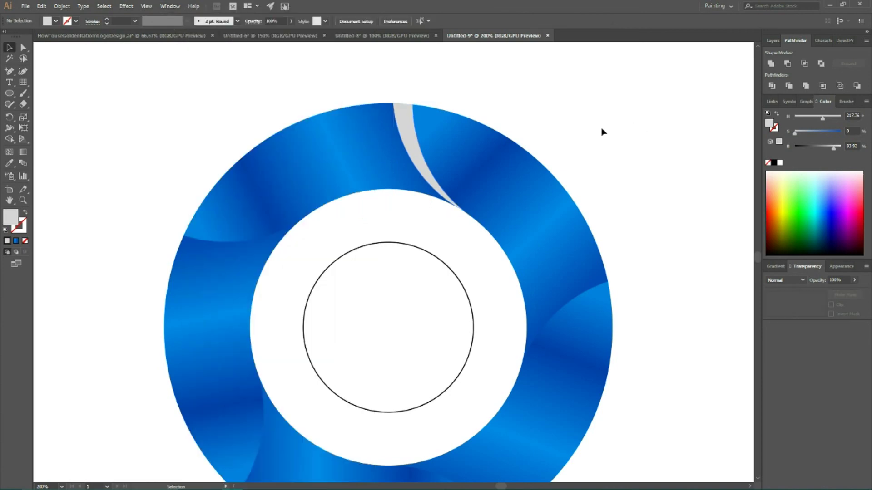
left_click(405, 138)
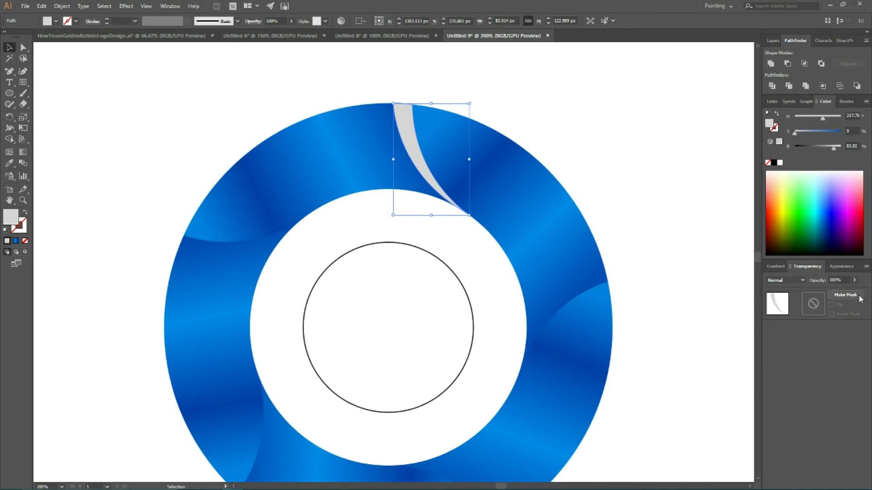
left_click(782, 280)
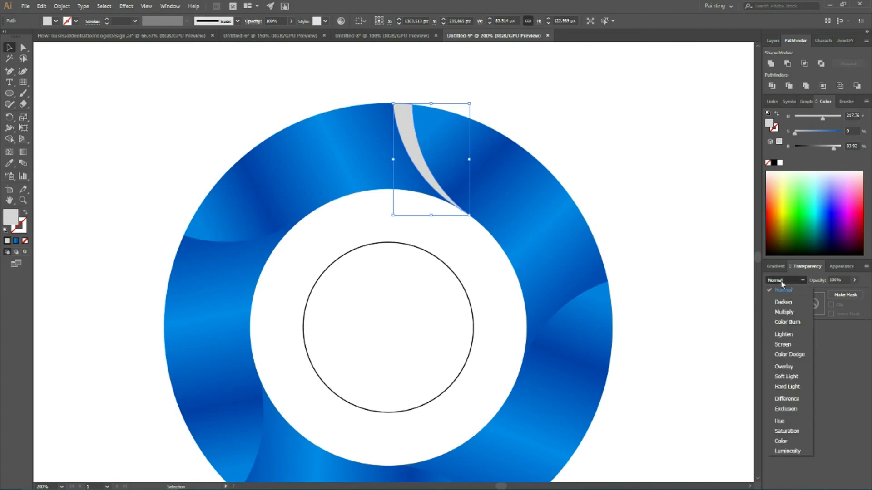
left_click(787, 314)
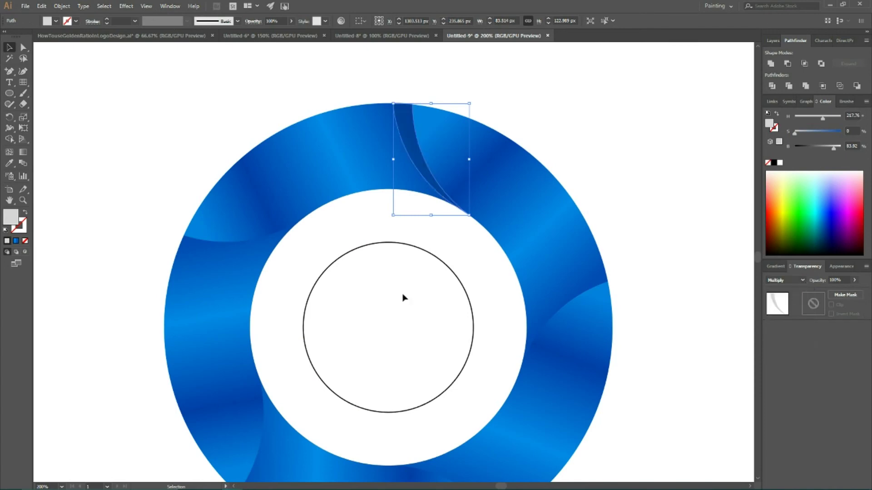
Step: Rotate-copy the shadow sliver 72° around the ring centre, repeating with Ctrl+D for the other seams
scroll(103, 141, "down", 1)
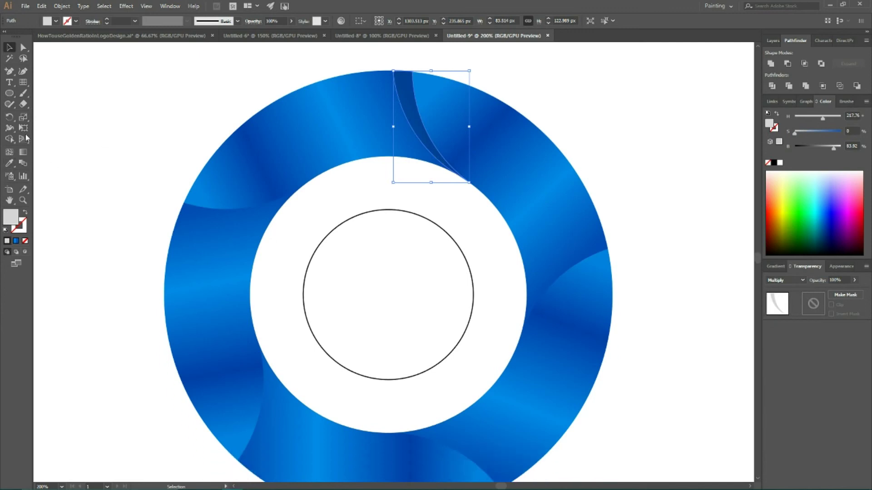
left_click(10, 117)
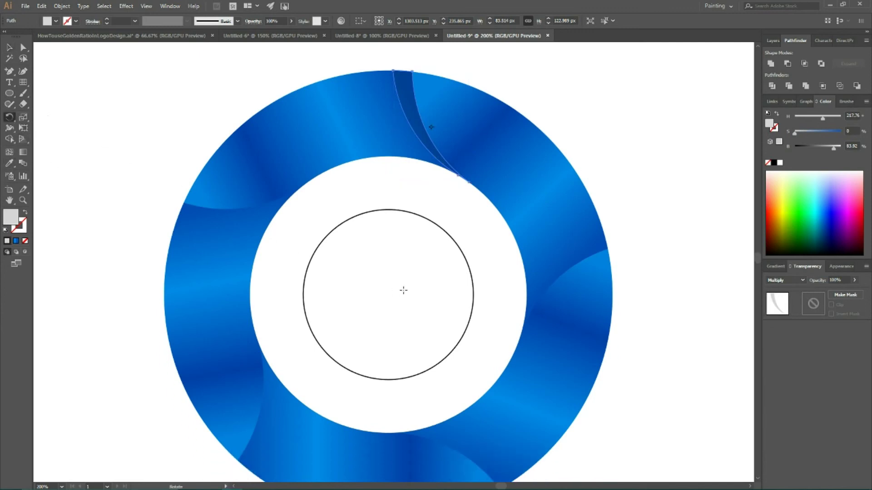
scroll(382, 292, "down", 1)
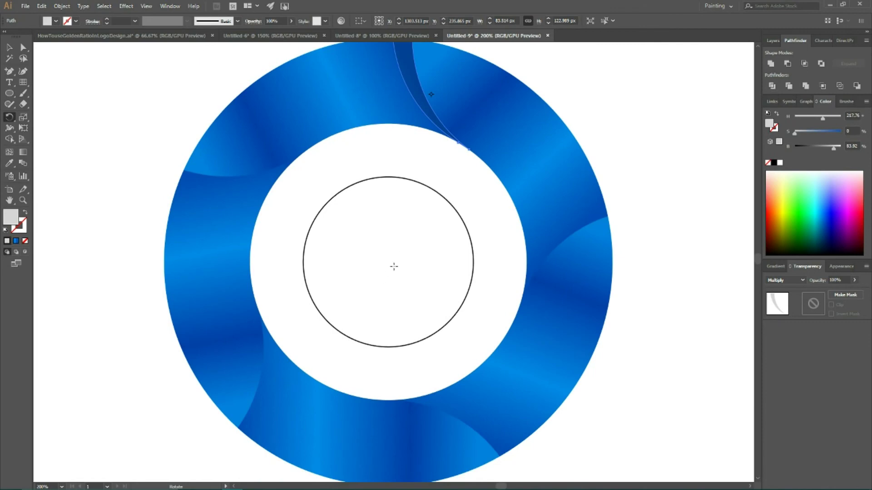
key("ctrl+minus")
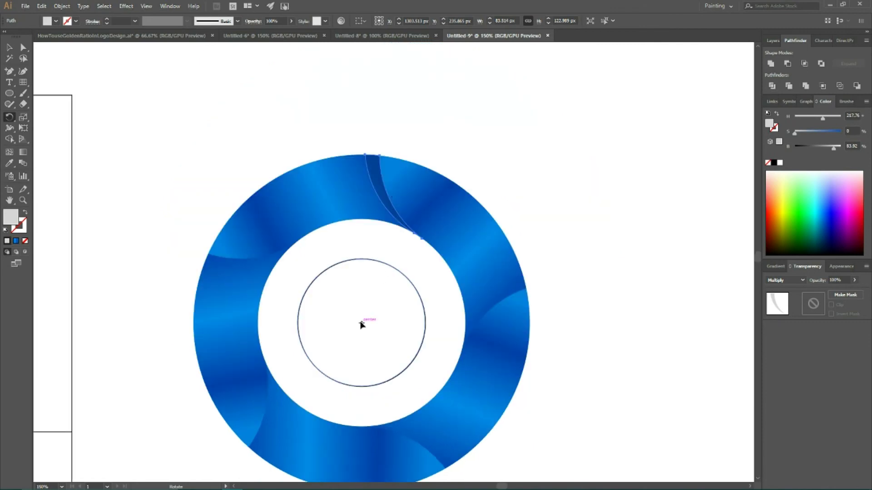
left_click(361, 323, "alt")
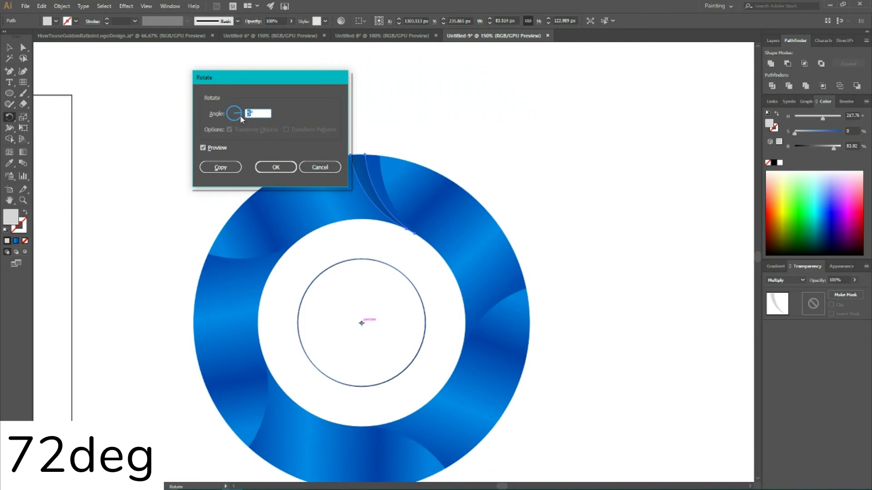
type("72")
left_click(220, 167)
key("ctrl+d")
key("ctrl")
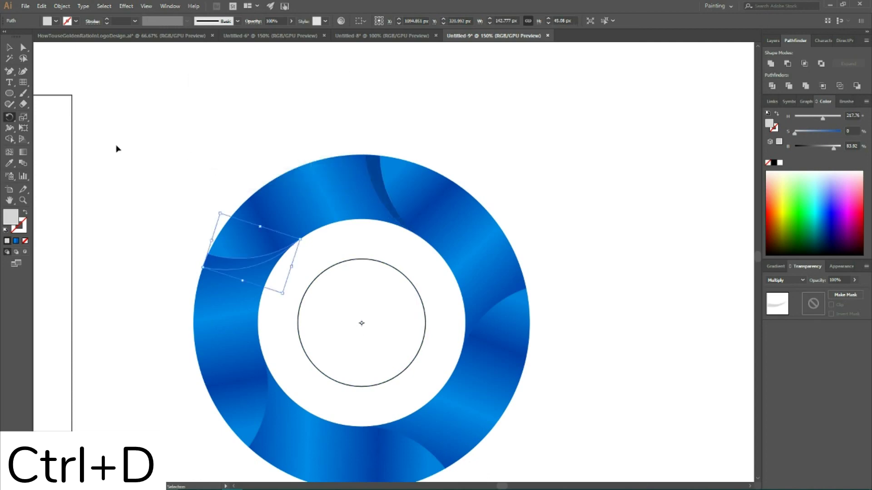
key("ctrl+d")
key("ctrl+d")
key("ctrl+d")
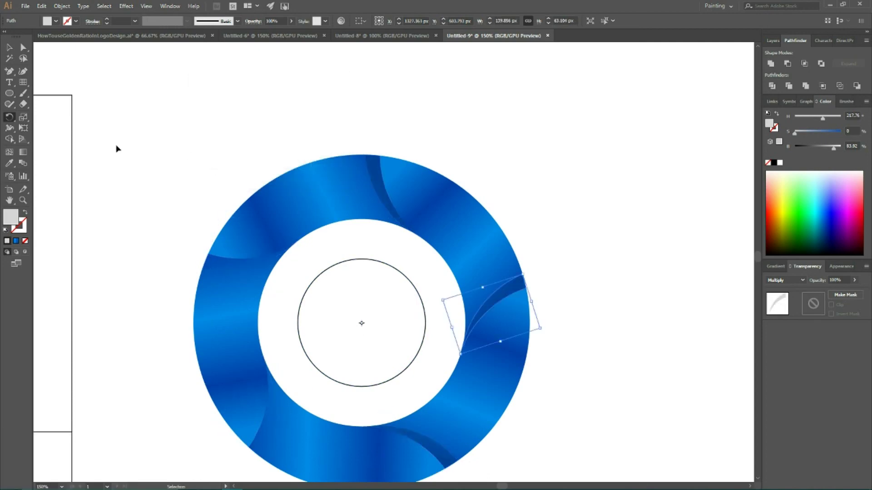
left_click(9, 48)
Step: Select all five blue ring segments and send them to the back with Ctrl+Shift+[
scroll(180, 141, "down", 3)
left_click(181, 147)
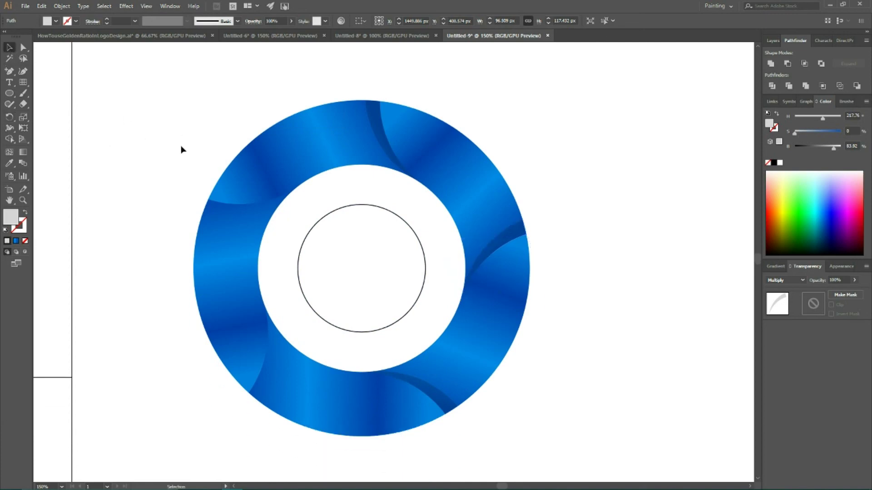
left_click(229, 270)
left_click(272, 156, "shift")
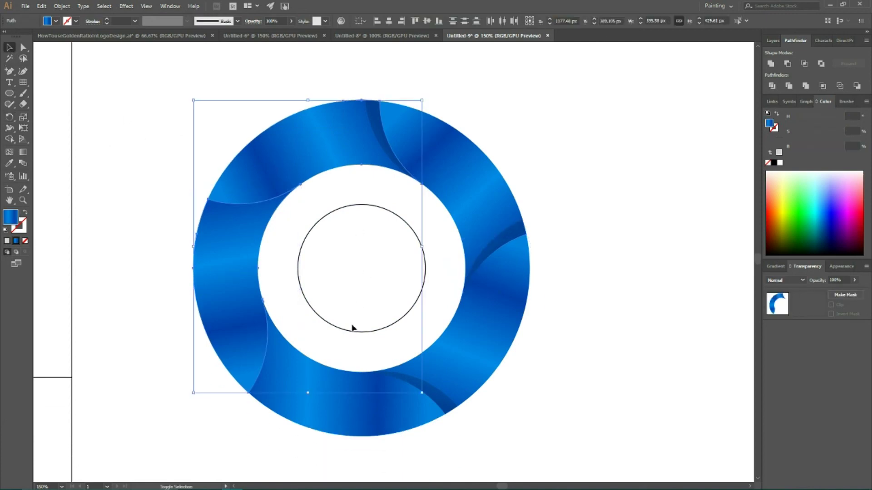
left_click(313, 384, "shift")
left_click(487, 345, "shift")
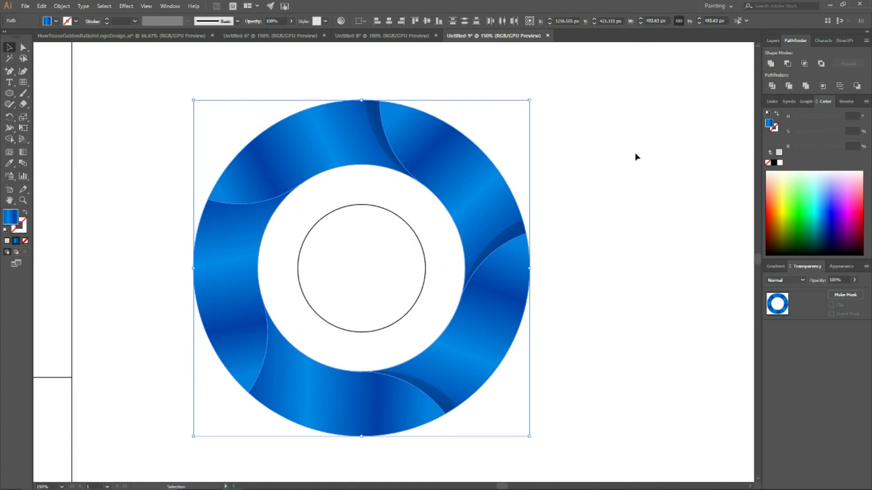
key("ctrl+shift+bracketleft")
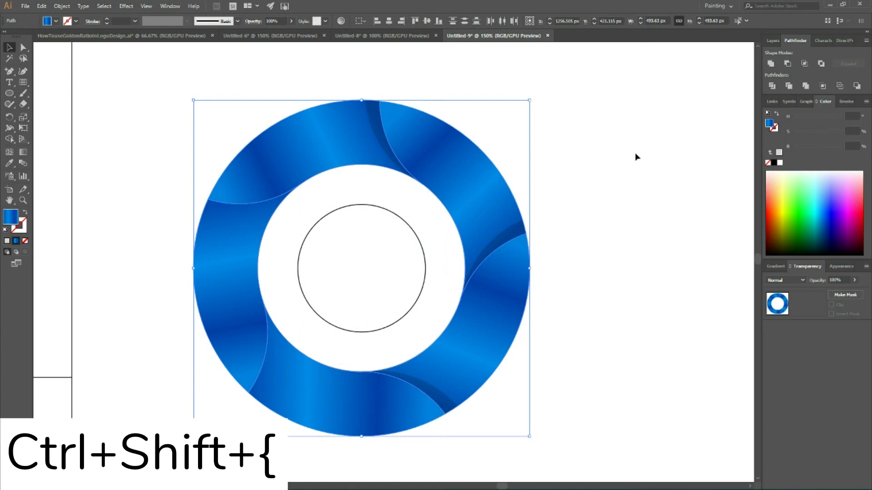
key("a")
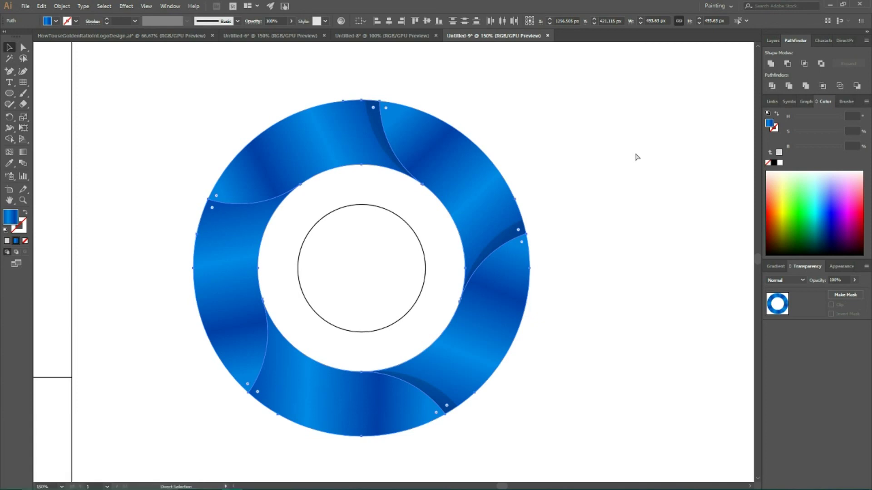
key("v")
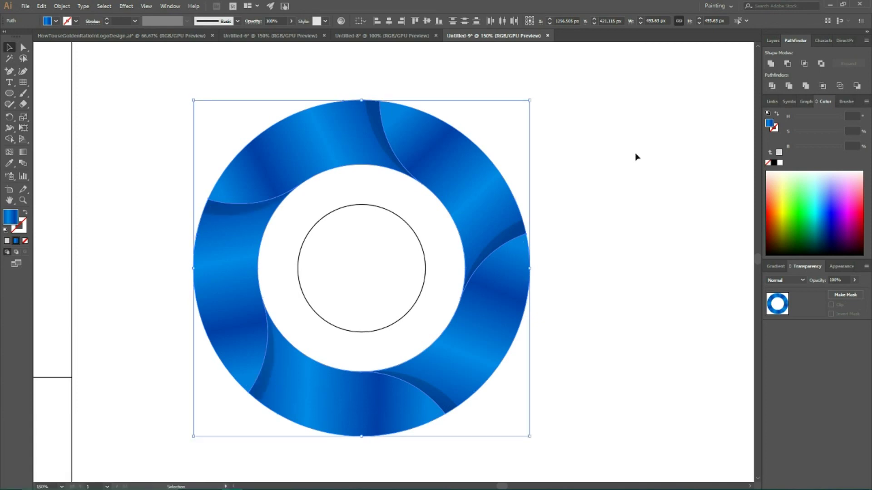
Step: Group the top, left, bottom-left, bottom-right and right shadow slivers, then select the inner circle
left_click(371, 117)
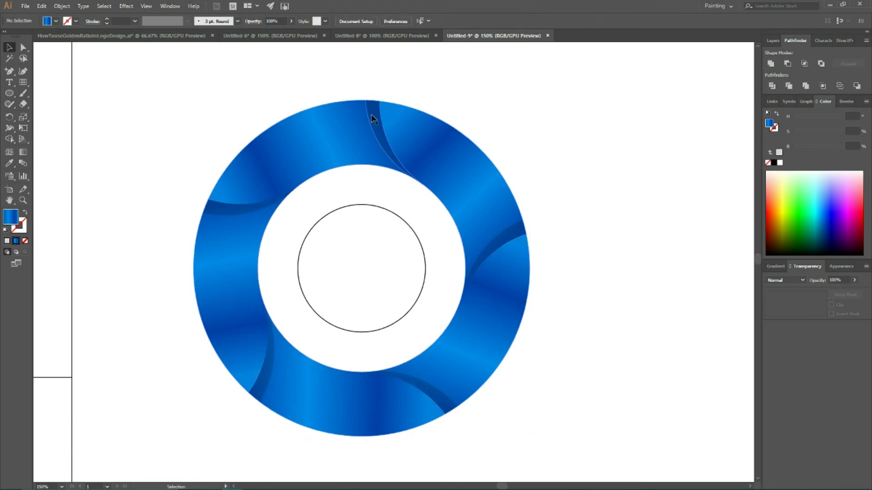
left_click(250, 201, "shift")
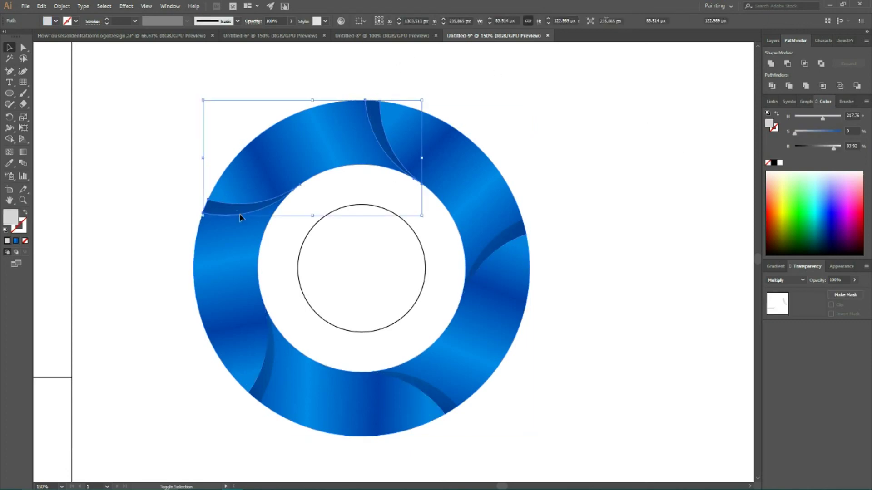
left_click(267, 366, "shift")
left_click(423, 383, "shift")
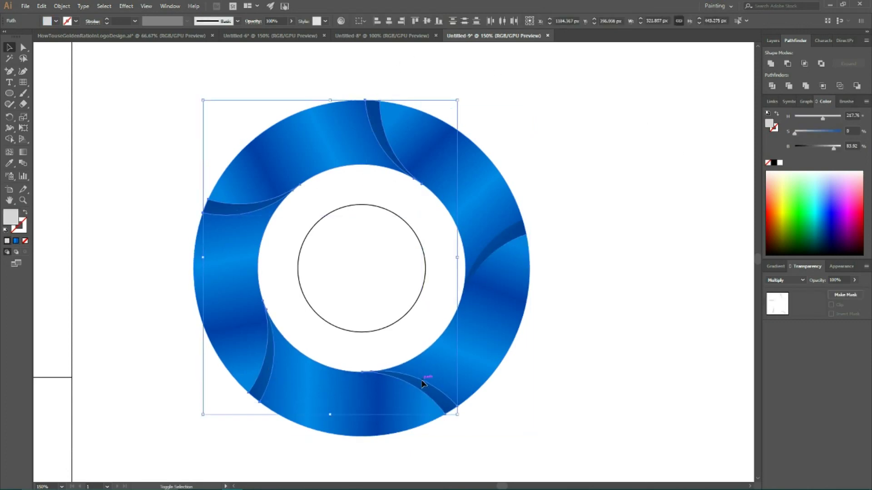
left_click(504, 237, "shift")
right_click(503, 234)
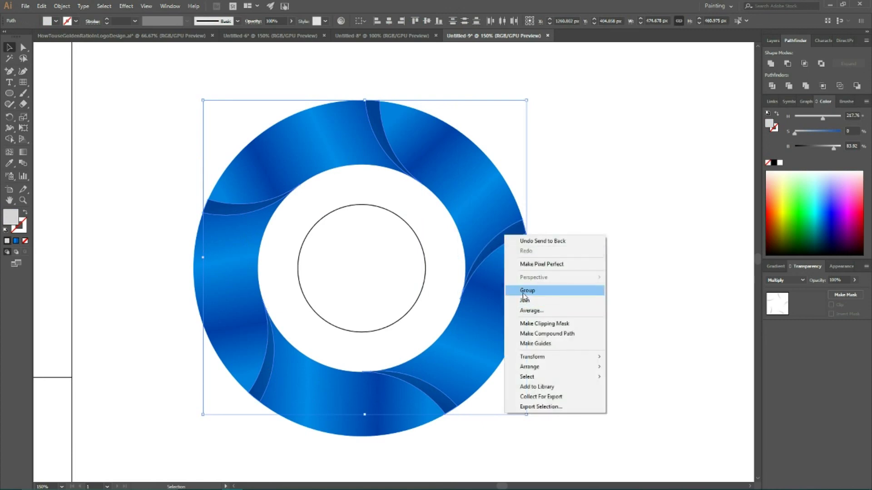
left_click(522, 293)
left_click(431, 285)
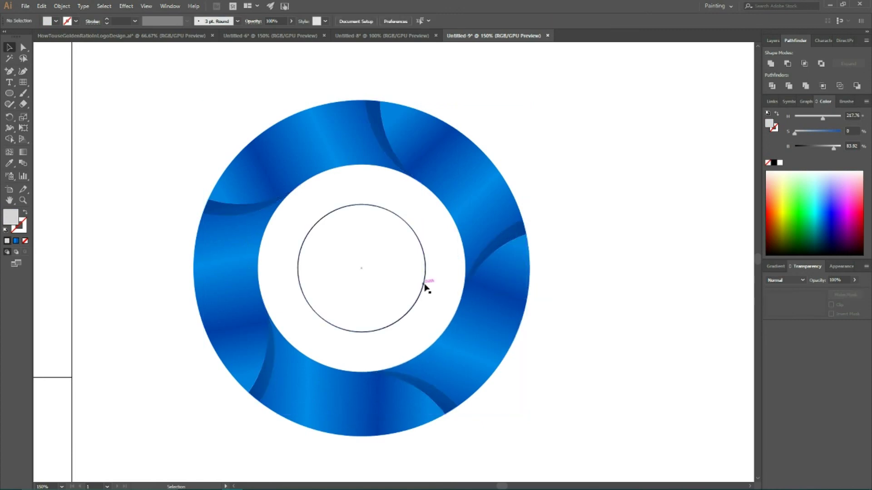
left_click(426, 286)
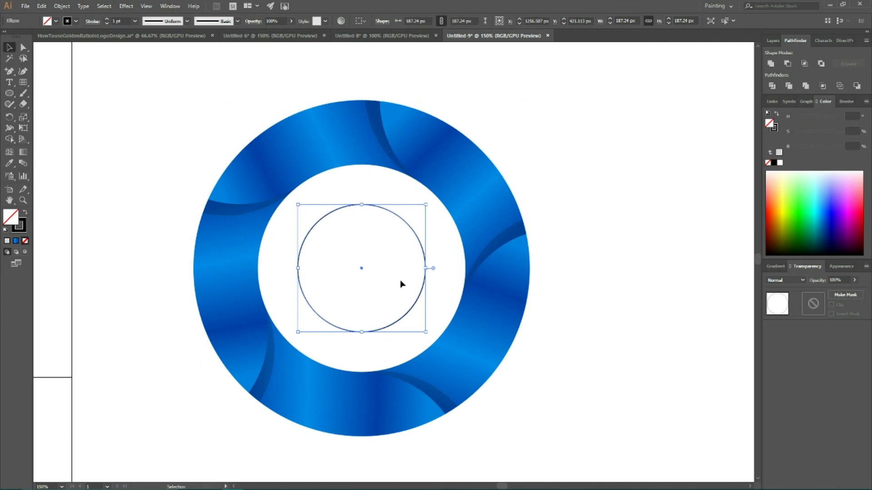
Step: Copy the ring's blue gradient onto the inner circle with the Eyedropper and delete its last stop
left_click(9, 162)
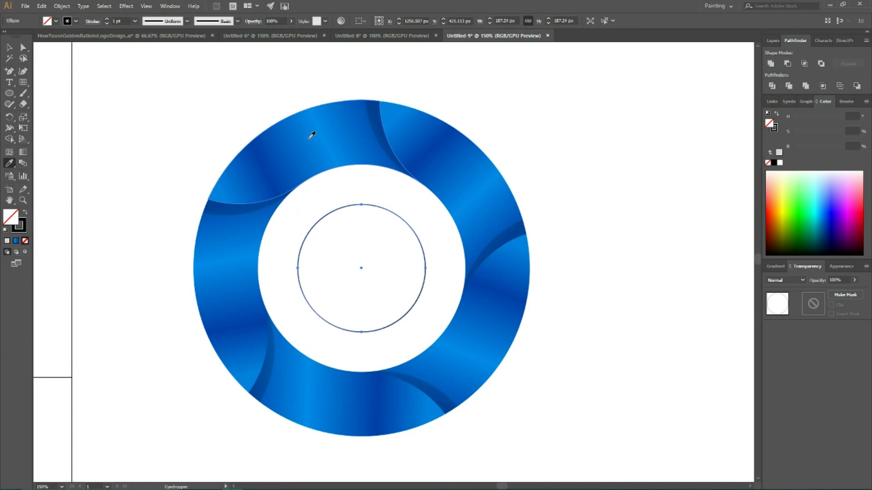
left_click(270, 156)
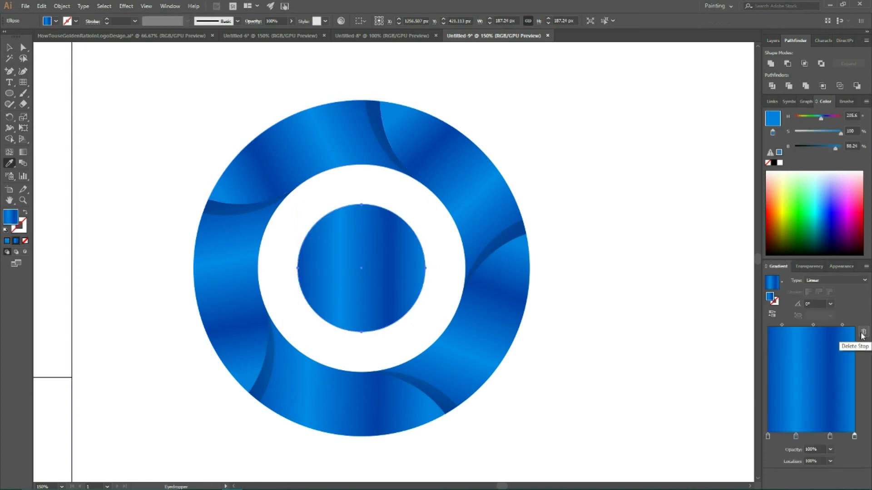
left_click(862, 333)
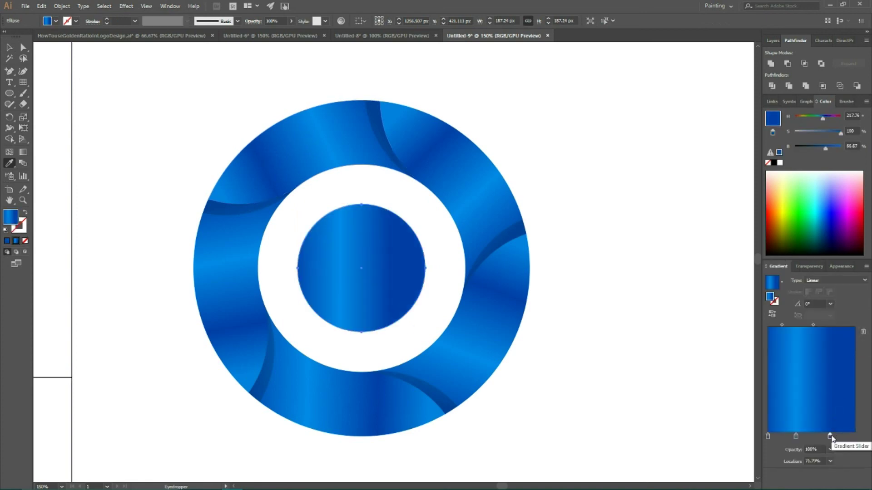
Step: Move the right gradient stop to about 82.5% and shift the middle stop right, then deselect
left_click_drag(830, 436, 864, 440)
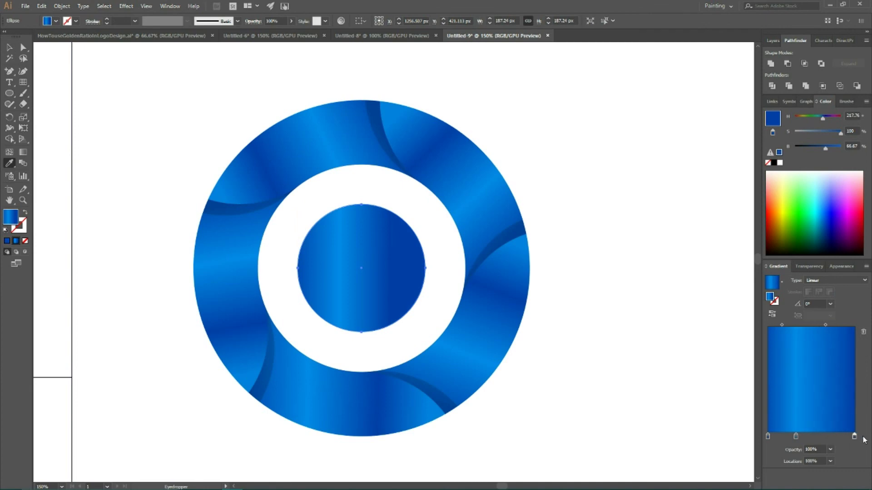
left_click(797, 436)
left_click_drag(796, 437, 815, 437)
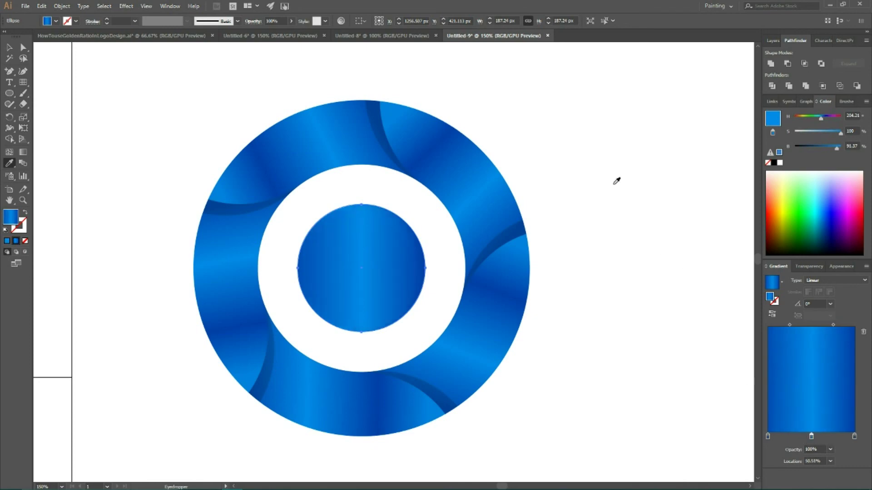
key("v")
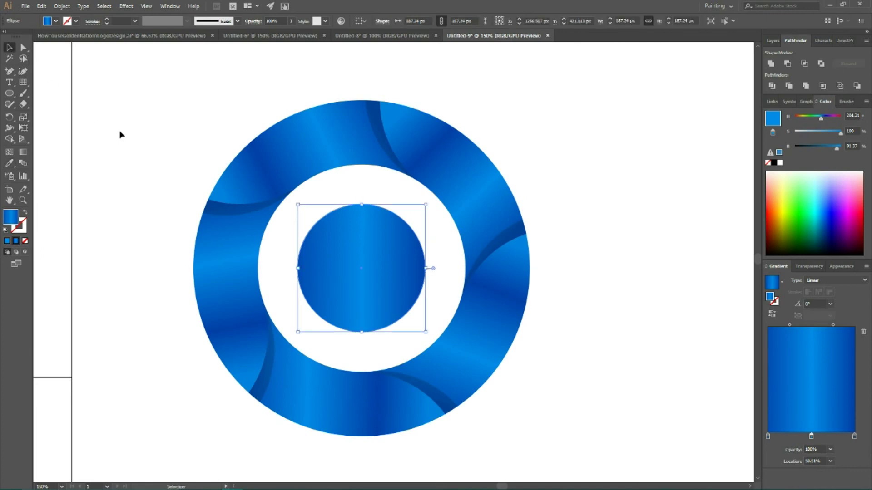
left_click(121, 134)
Step: Zoom out to 66.67% to show the finished logo and the golden-ratio grid
key("a")
key("ctrl+minus")
key("ctrl+minus")
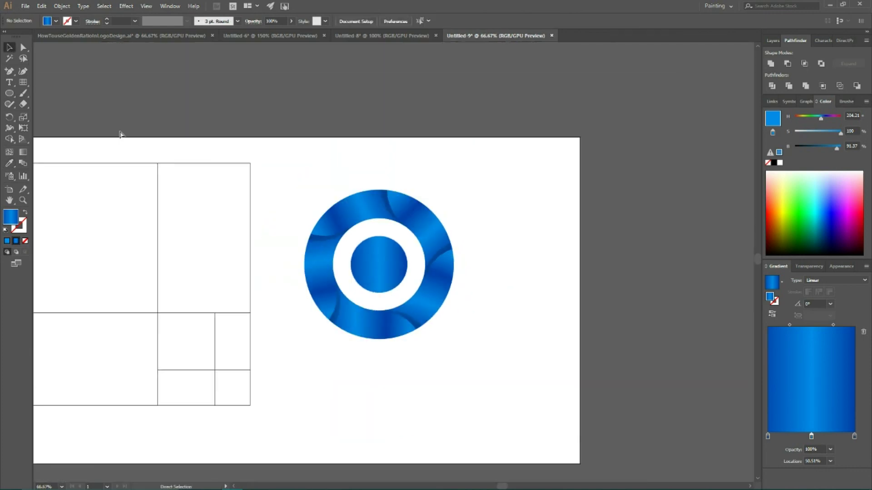
key("v")
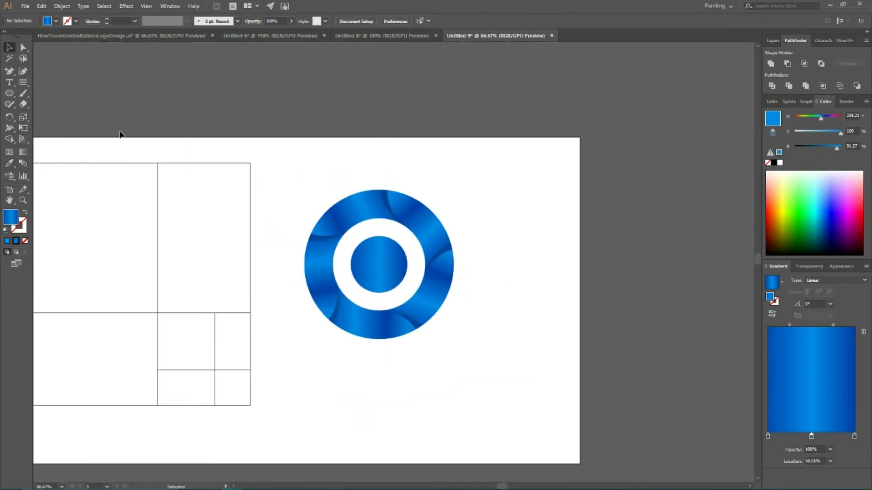